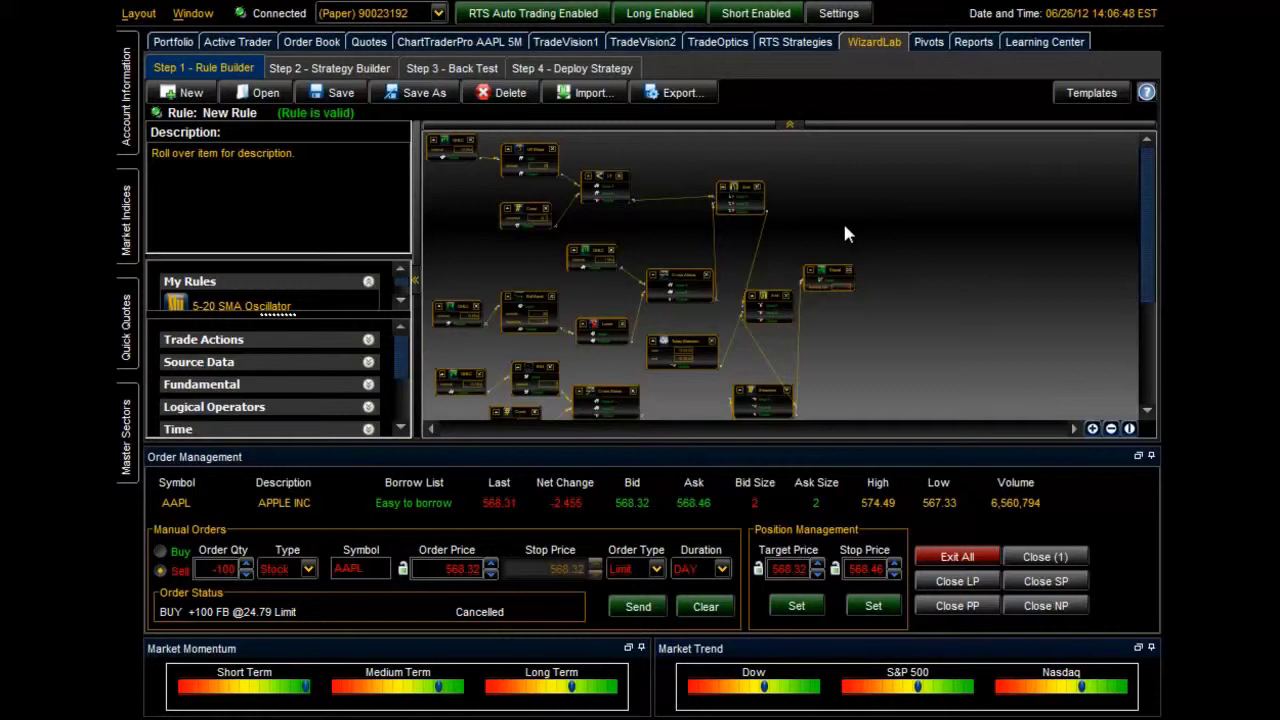
Switch to the ChartTraderPro AAPL 5M tab to show the candlestick chart.
{"action": "left_click", "coordinate": [459, 42]}
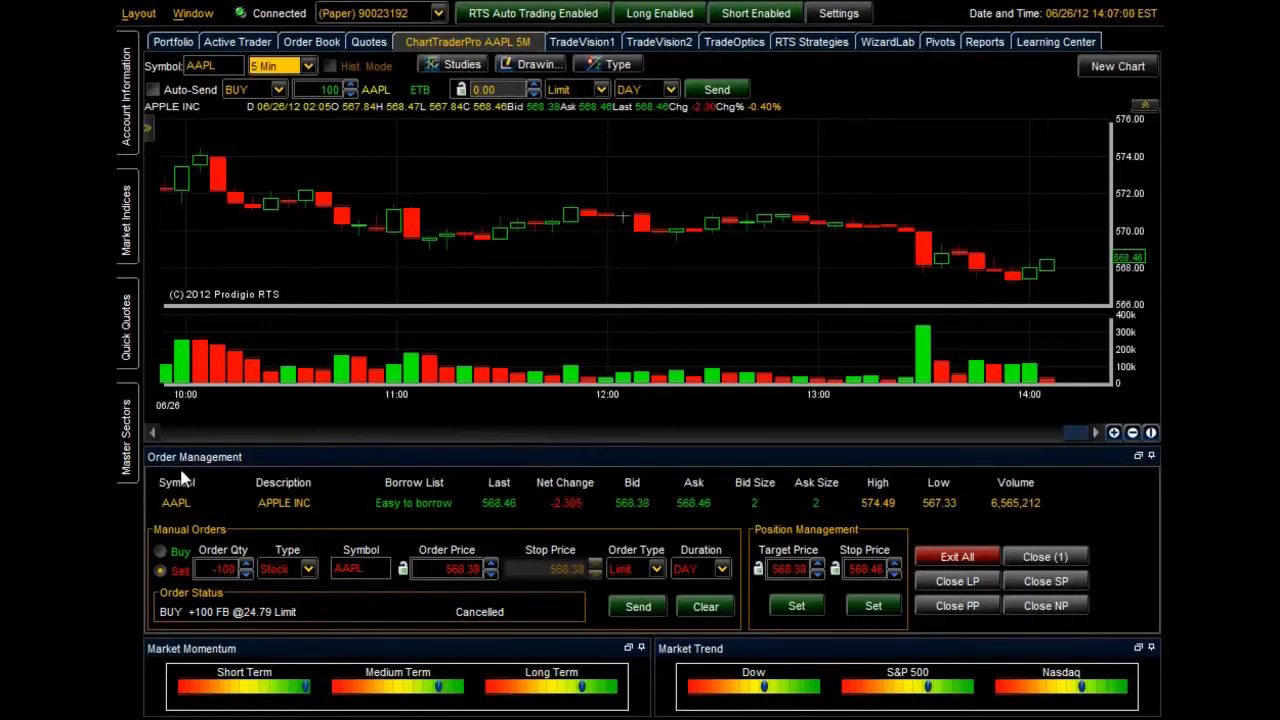
Maximise the AAPL 5-minute chart tab, restore it, then maximise it again.
{"action": "double_click", "coordinate": [497, 50]}
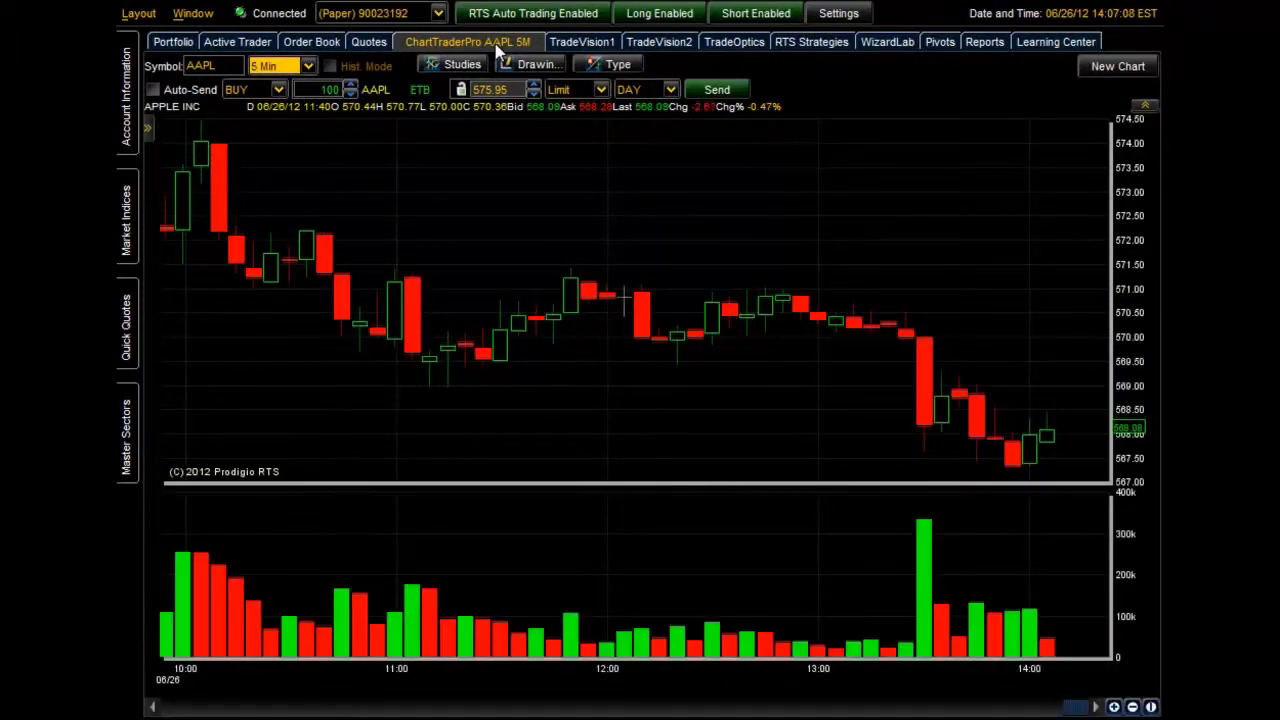
{"action": "double_click", "coordinate": [497, 50]}
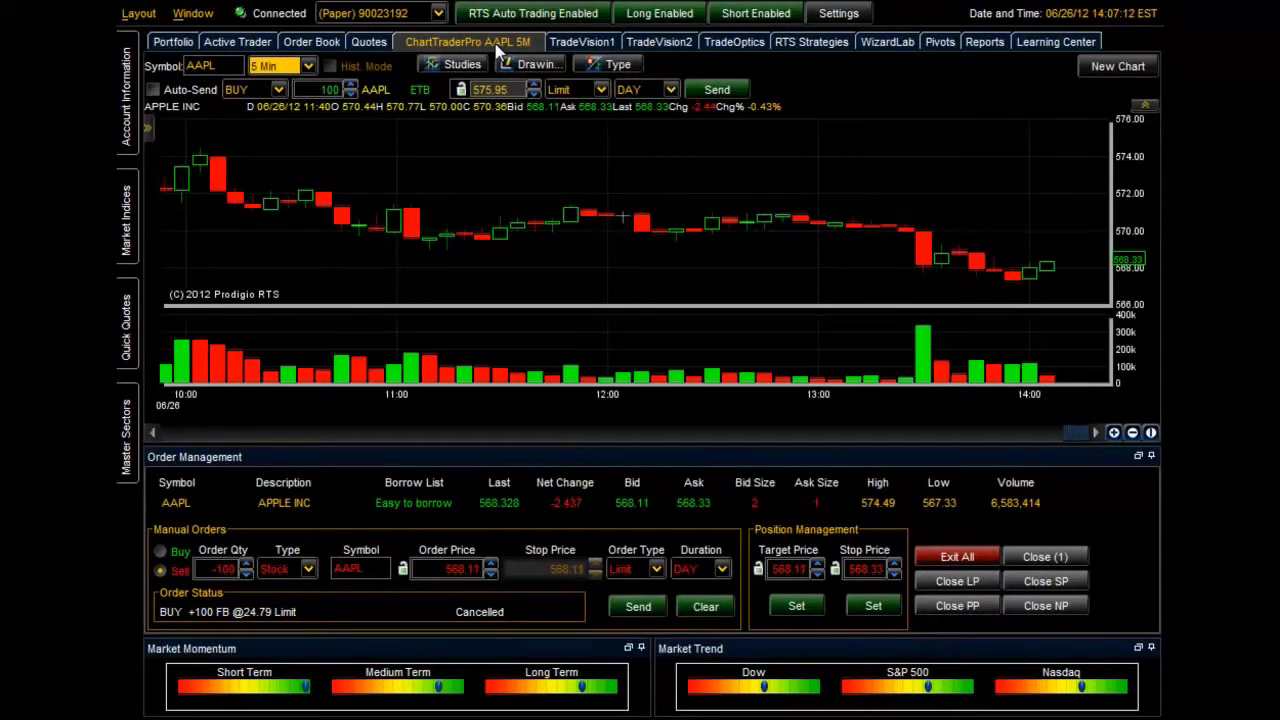
{"action": "double_click", "coordinate": [497, 50]}
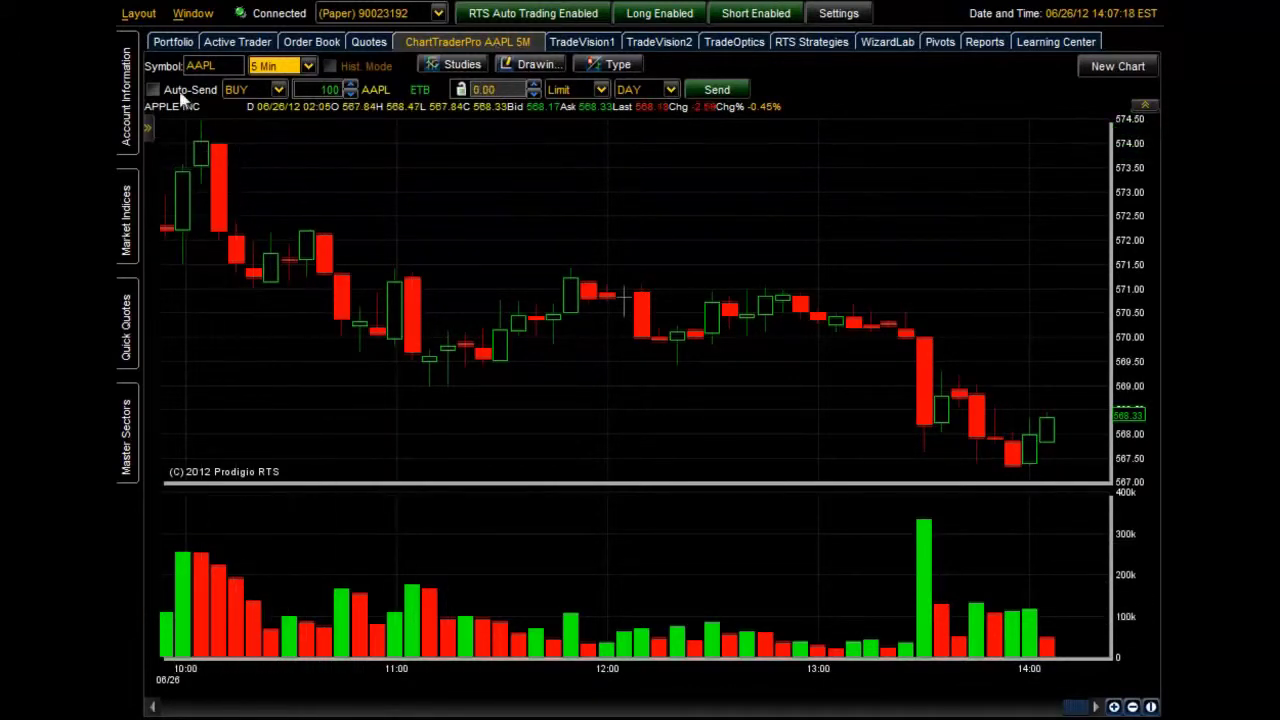
{"action": "left_click", "coordinate": [223, 67]}
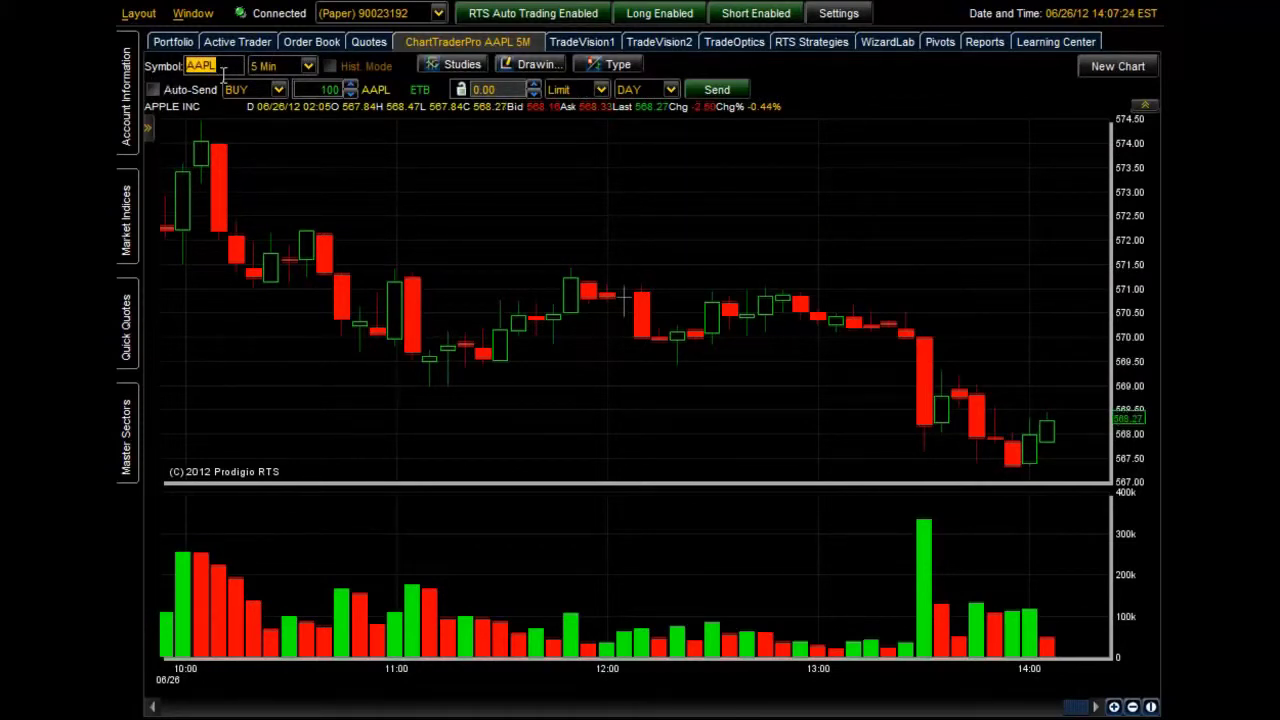
{"action": "type", "text": "FB"}
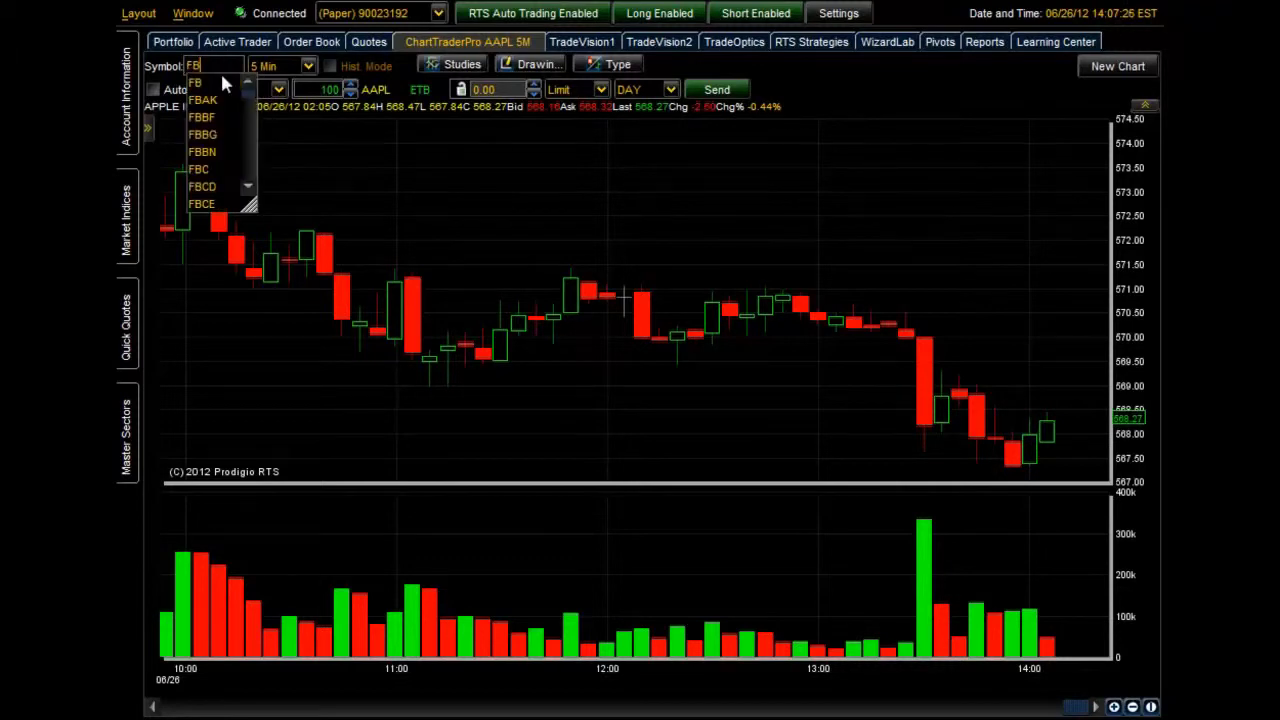
{"action": "left_click", "coordinate": [223, 82]}
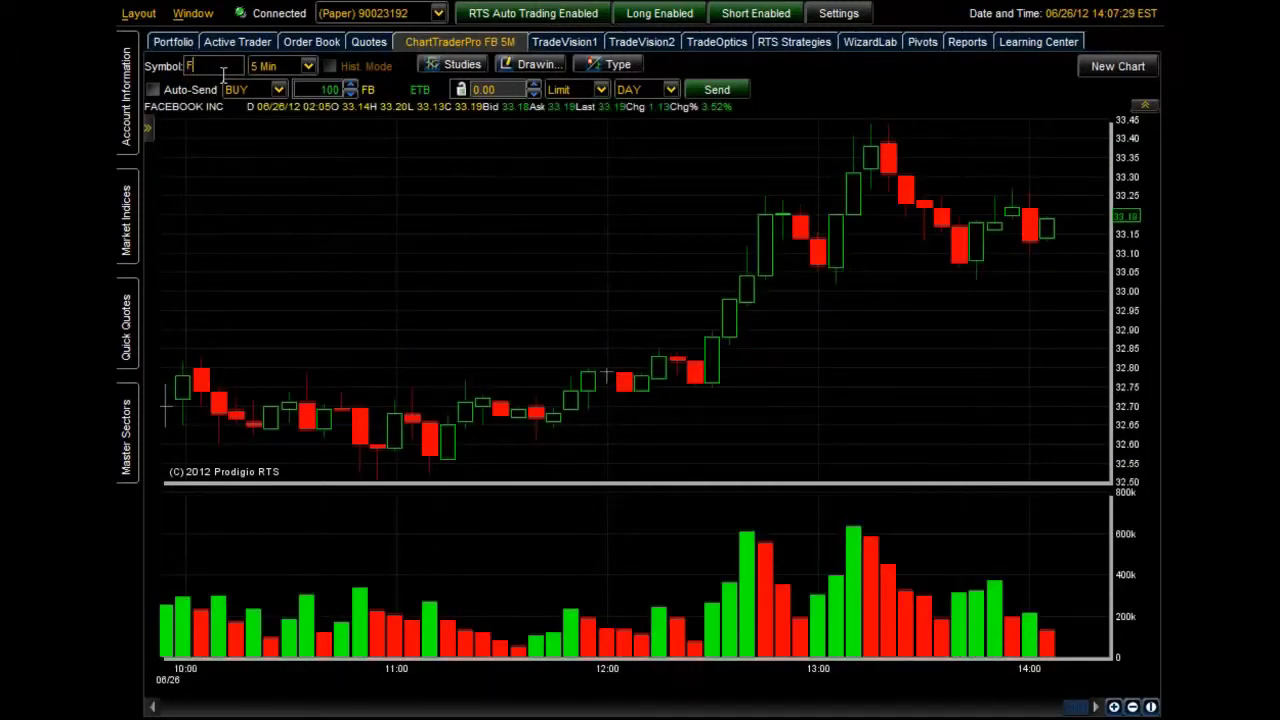
{"action": "key", "text": "BackSpace"}
{"action": "key", "text": "BackSpace"}
{"action": "type", "text": "CAT"}
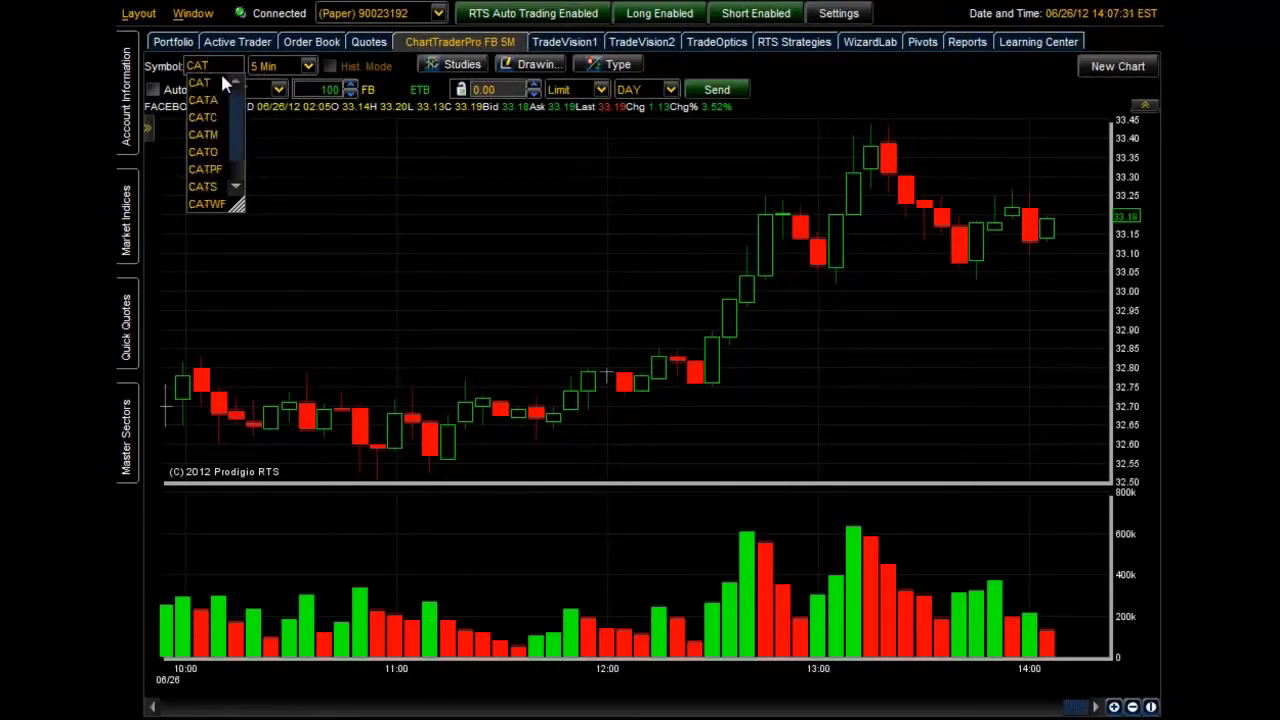
{"action": "key", "text": "Return"}
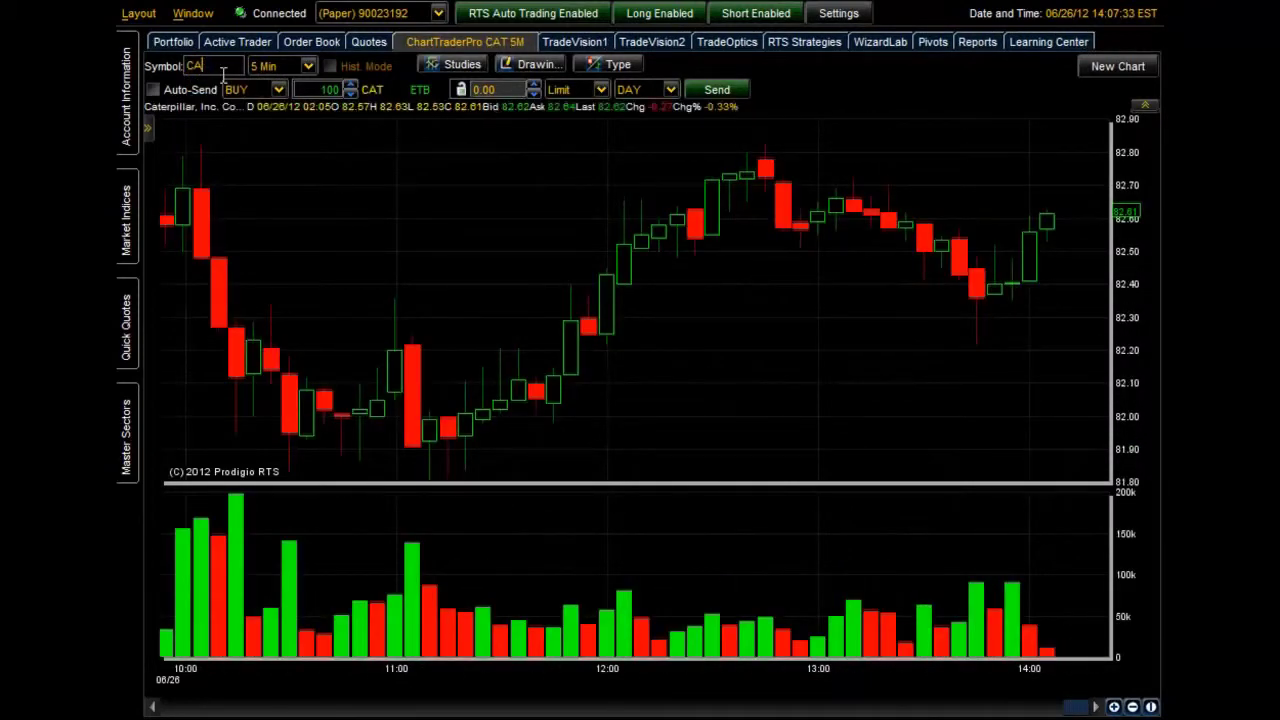
{"action": "double_click", "coordinate": [223, 70]}
{"action": "type", "text": "AAP"}
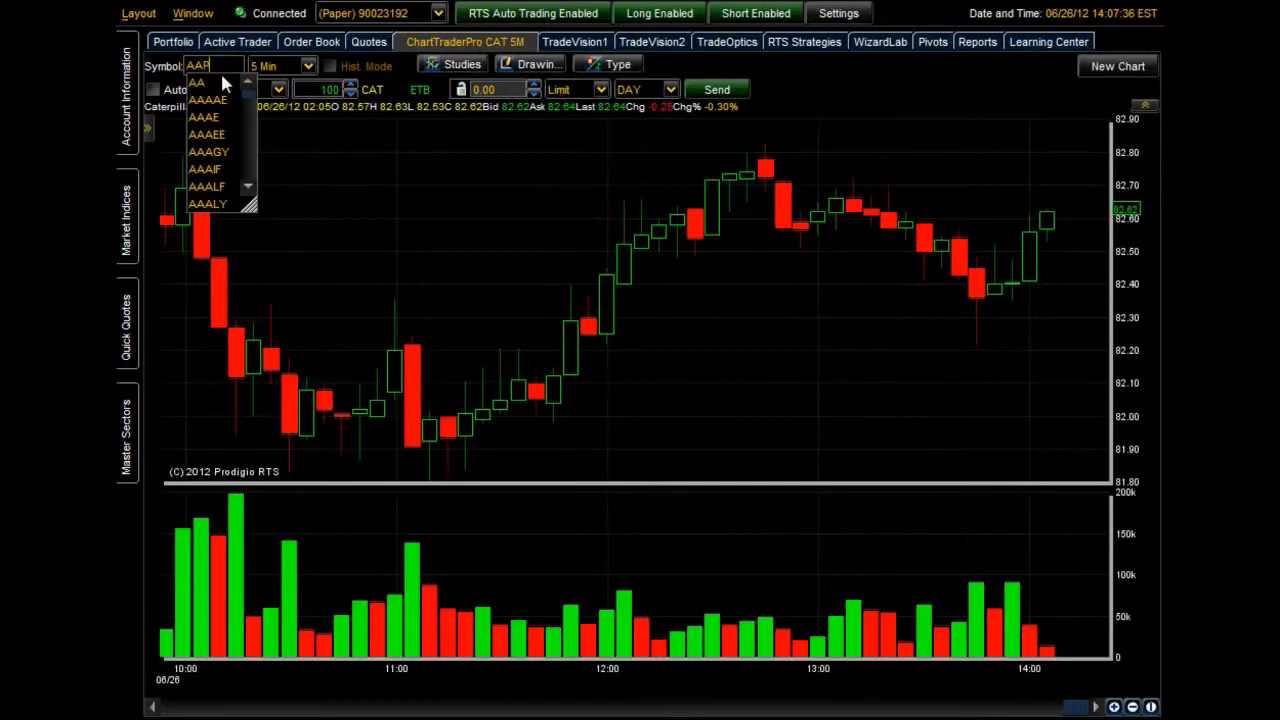
{"action": "type", "text": "L"}
{"action": "key", "text": "Return"}
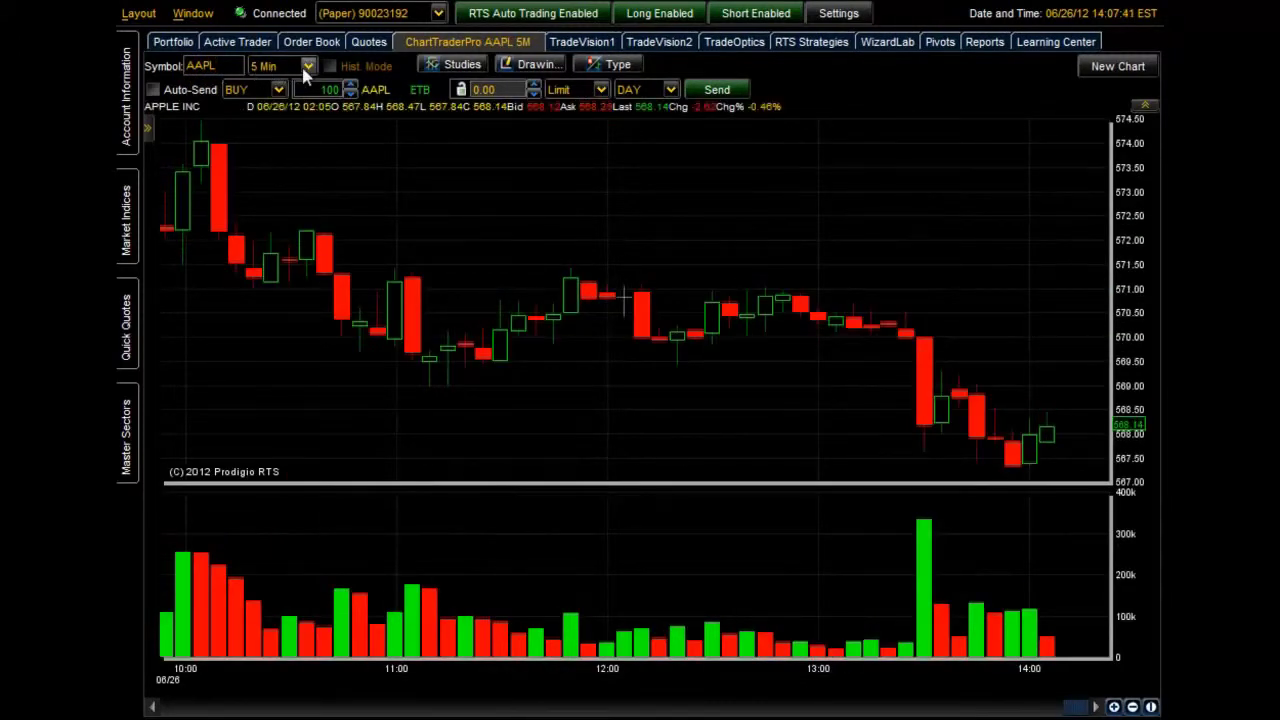
Change the bar interval to 15 Min, then 60 Min, and cancel the Custom interval dialog.
{"action": "left_click", "coordinate": [306, 70]}
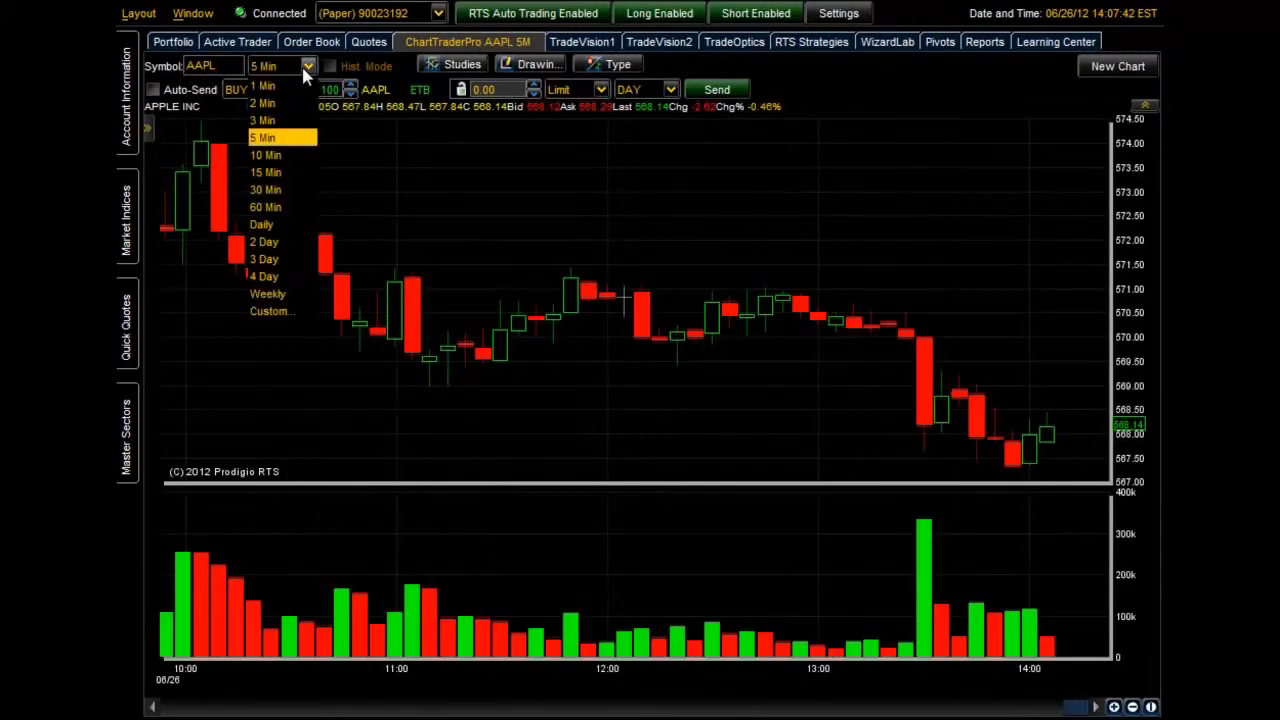
{"action": "left_click", "coordinate": [299, 172]}
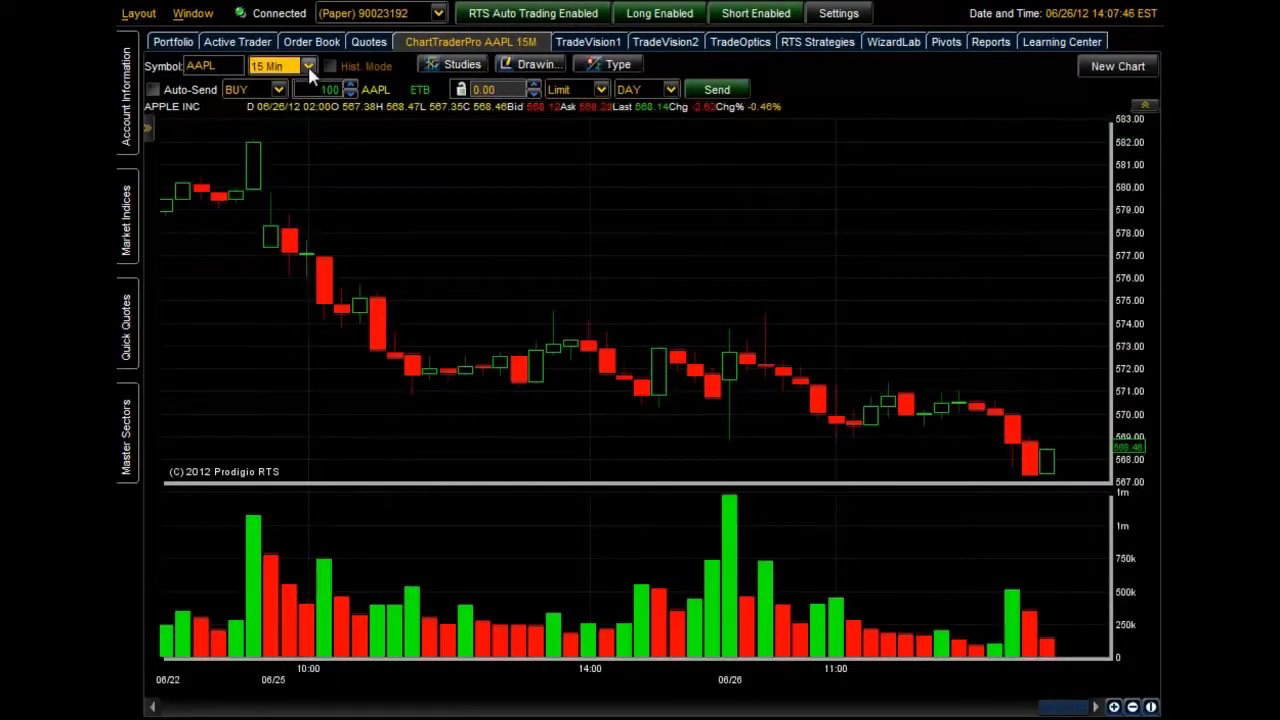
{"action": "left_click", "coordinate": [309, 70]}
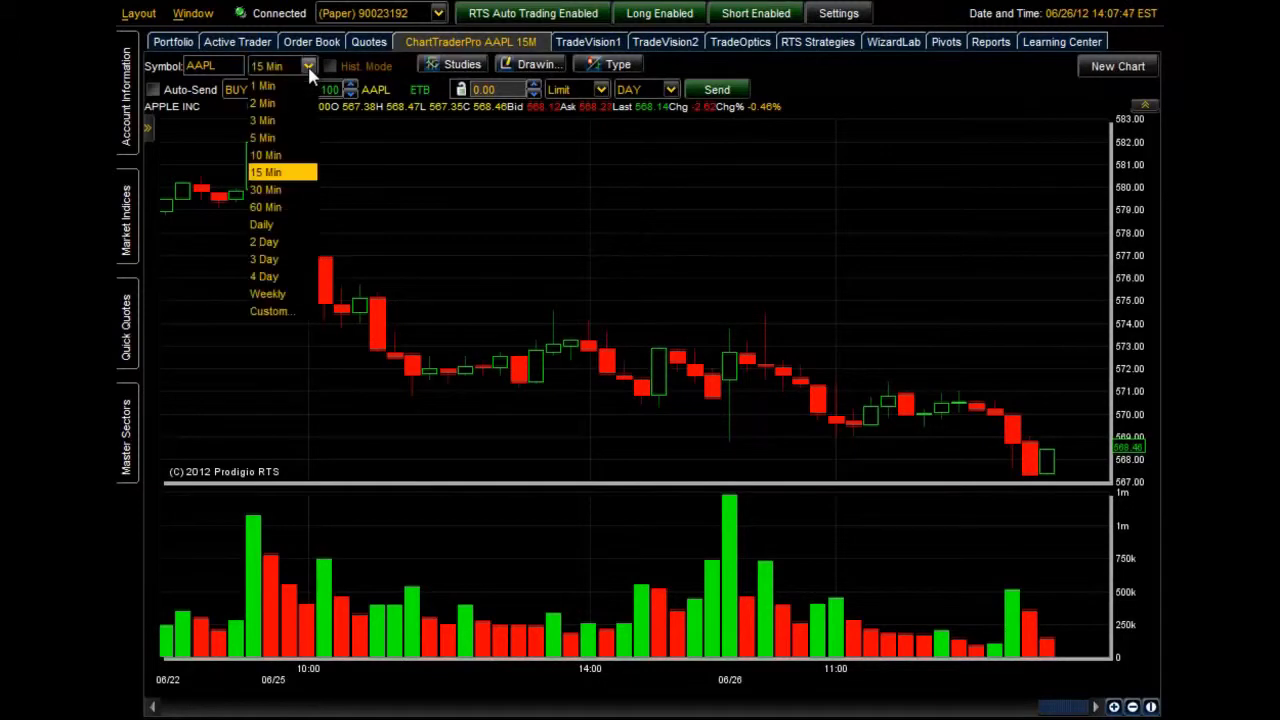
{"action": "left_click", "coordinate": [287, 207]}
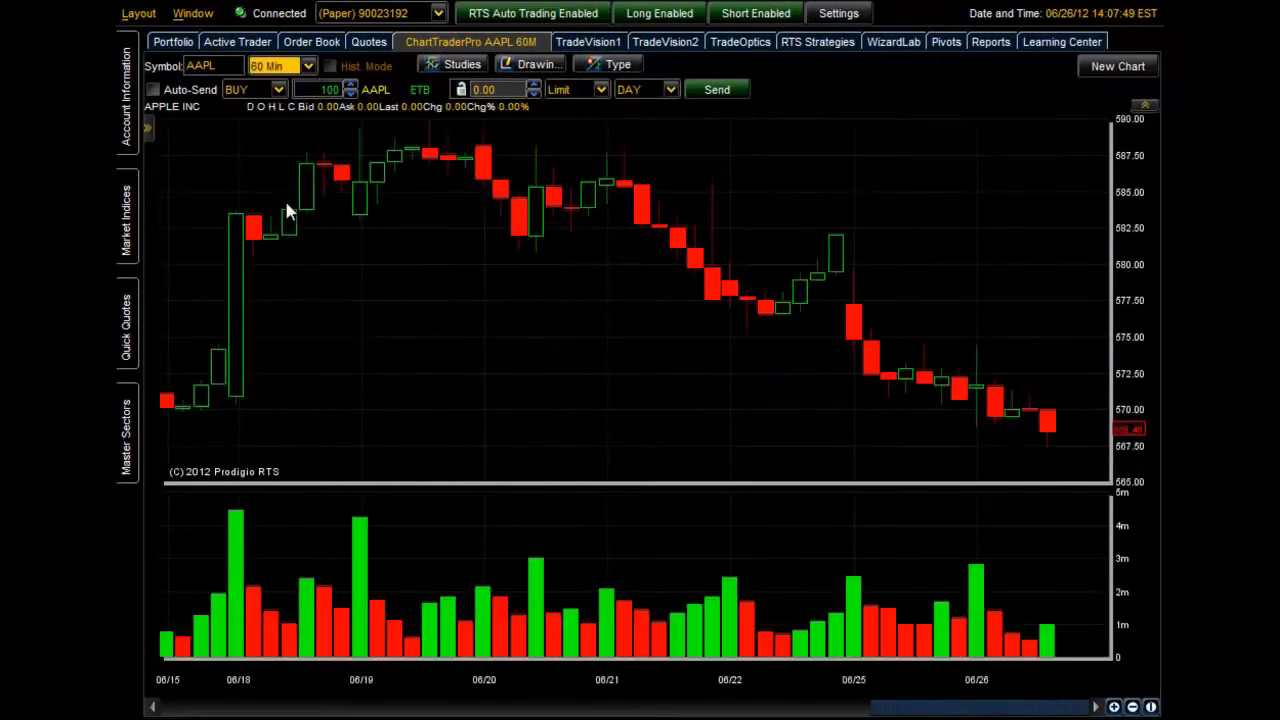
{"action": "left_click", "coordinate": [309, 70]}
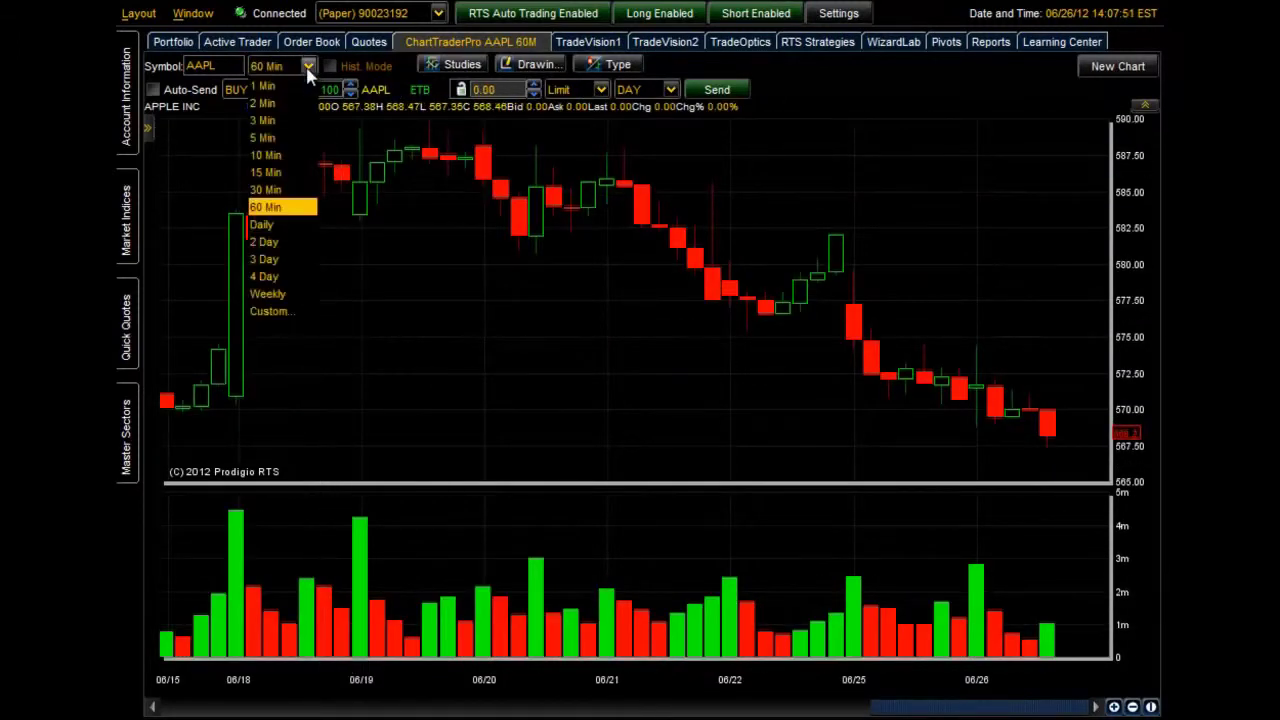
{"action": "left_click", "coordinate": [278, 313]}
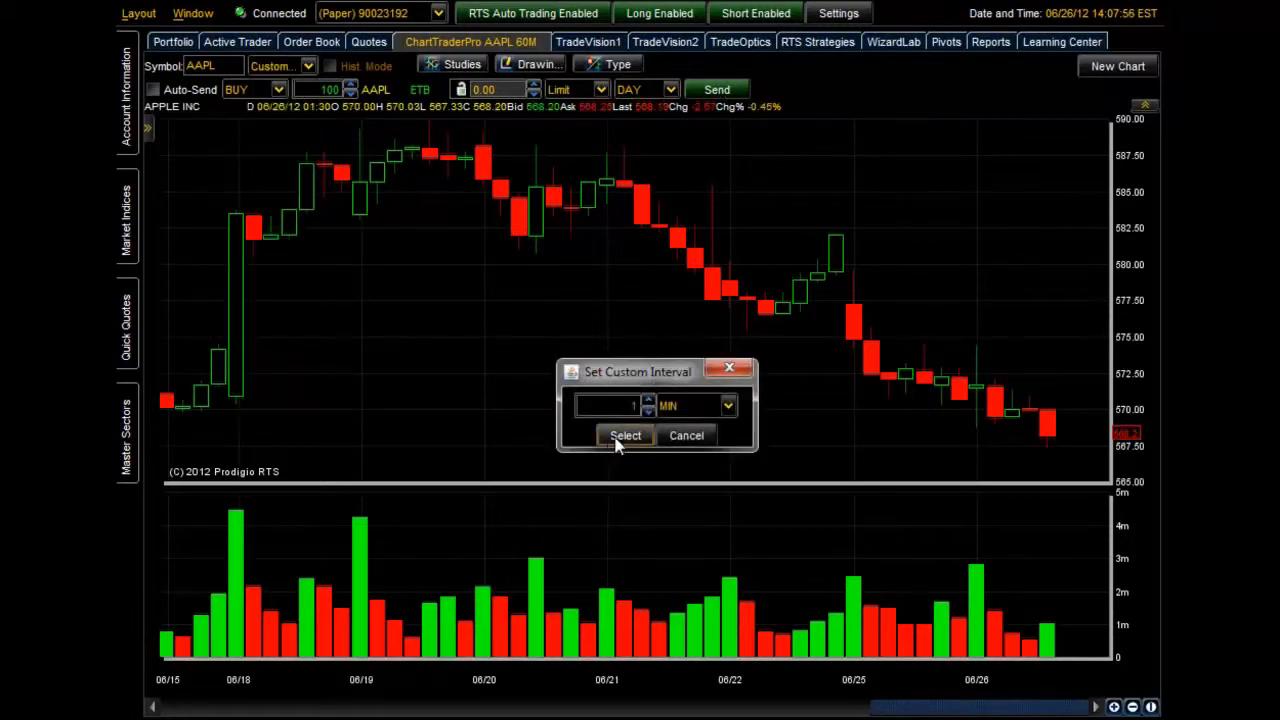
{"action": "left_click", "coordinate": [686, 436]}
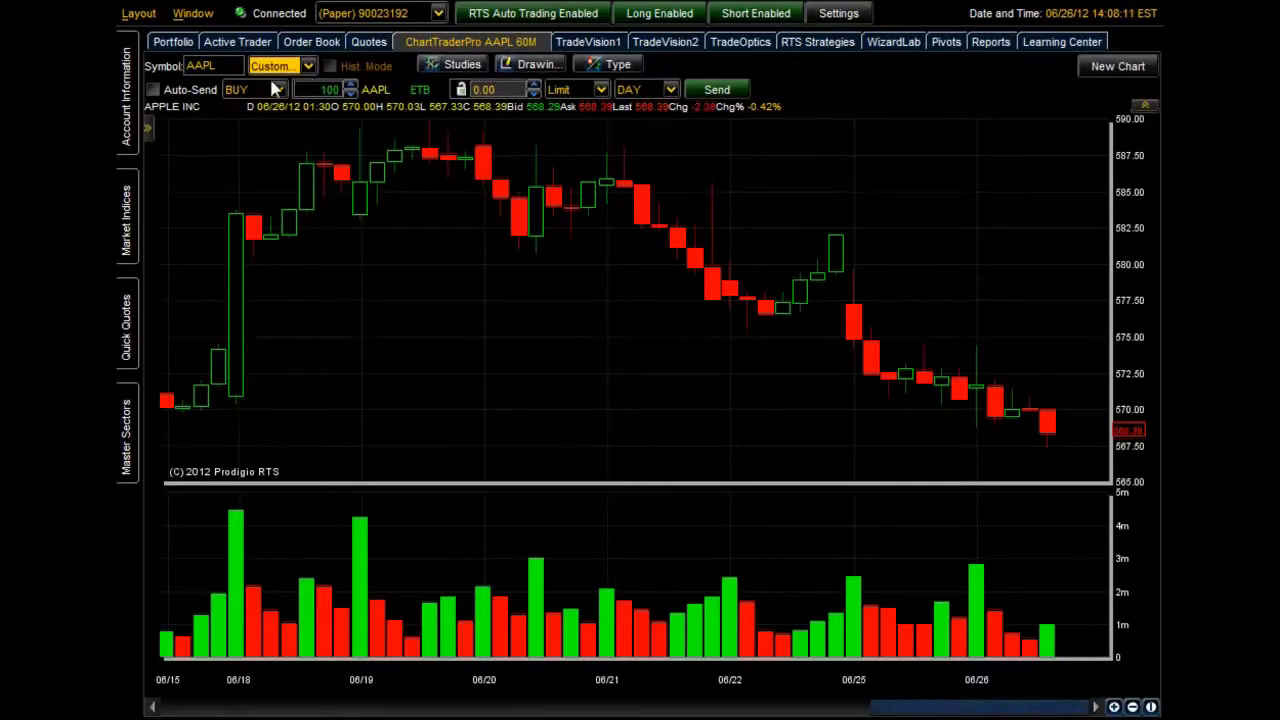
{"action": "left_click", "coordinate": [147, 132]}
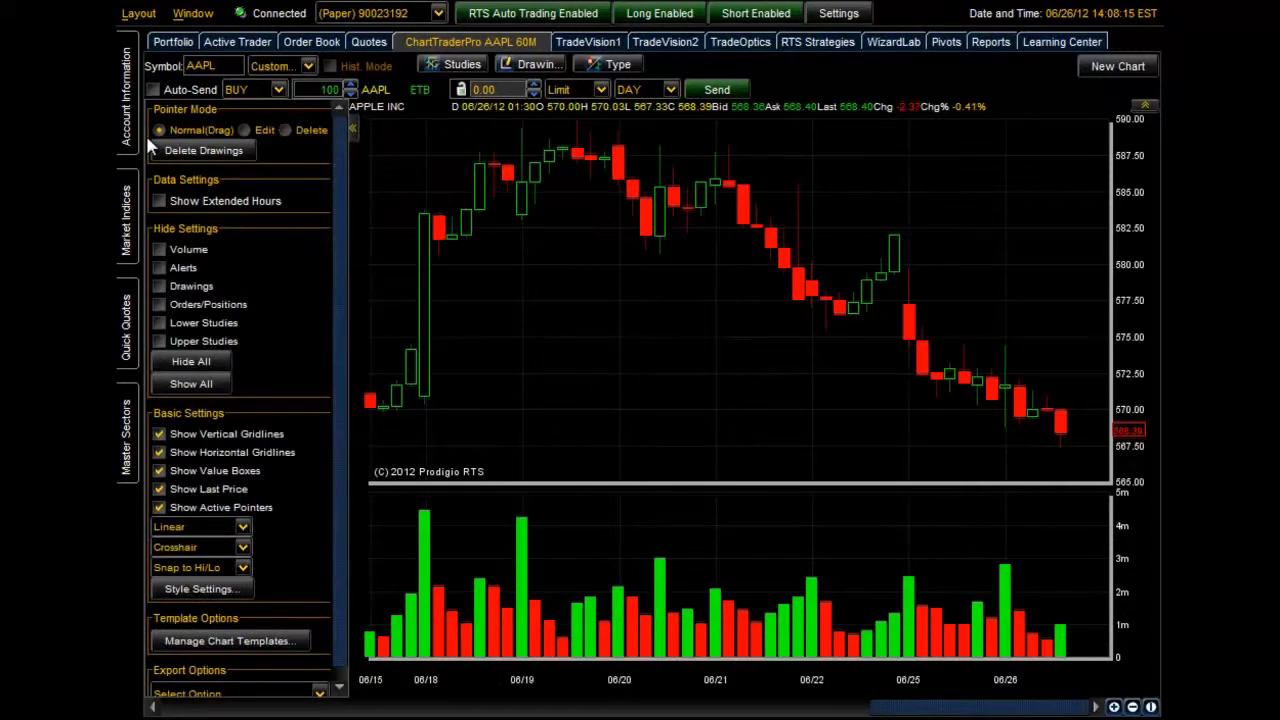
{"action": "left_click", "coordinate": [352, 129]}
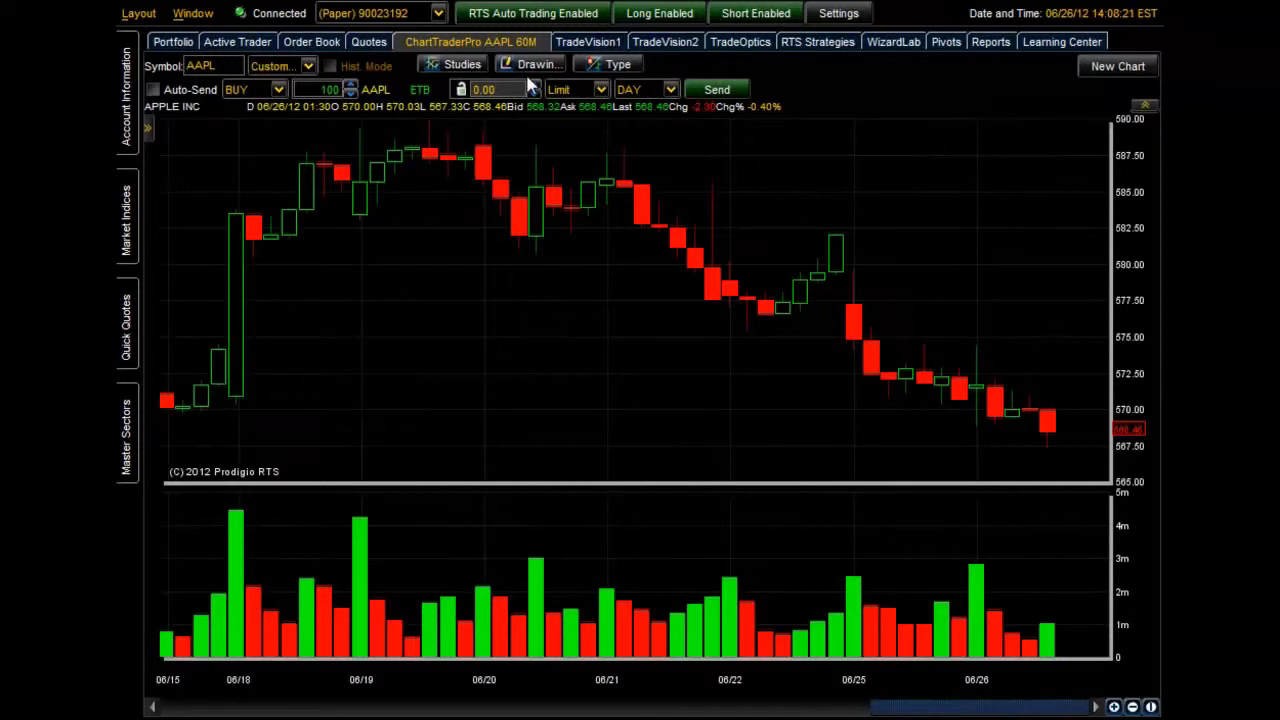
Search the Studies list for 'RSI' and add it as a pane below volume.
{"action": "left_click", "coordinate": [460, 64]}
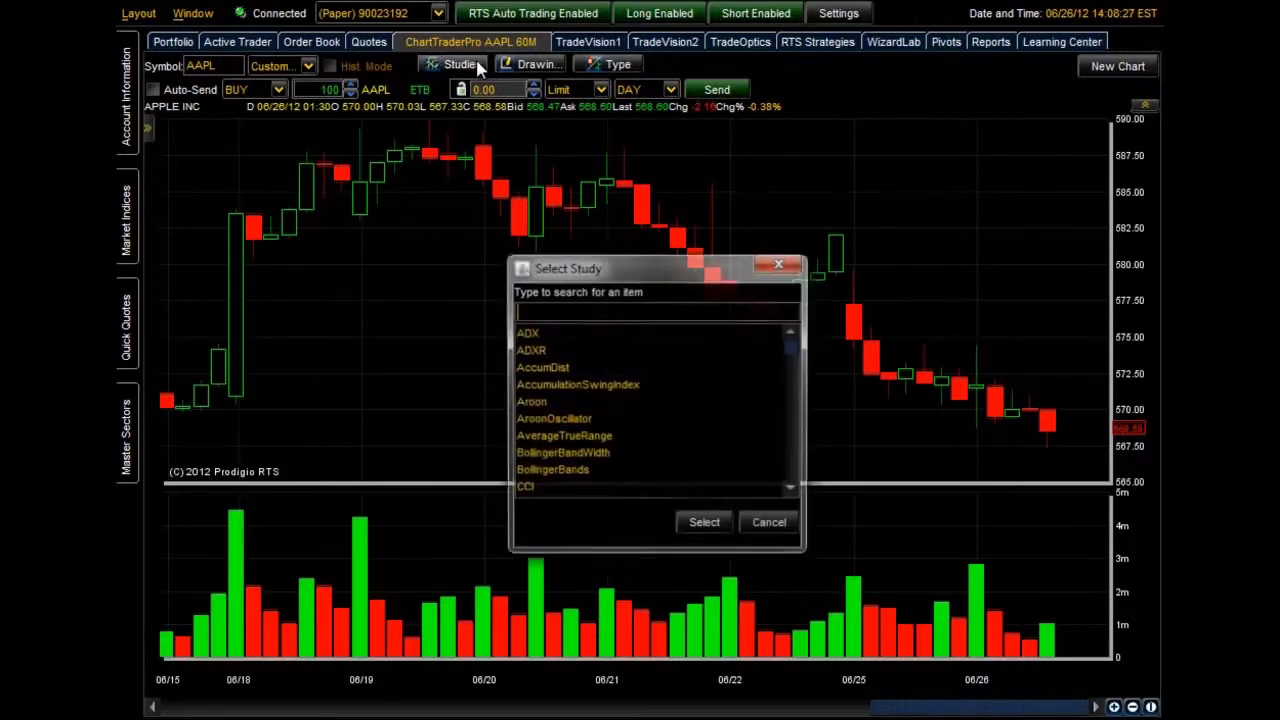
{"action": "mouse_move", "coordinate": [797, 350]}
{"action": "left_mouse_down"}
{"action": "mouse_move", "coordinate": [810, 392]}
{"action": "mouse_move", "coordinate": [814, 357]}
{"action": "left_mouse_up"}
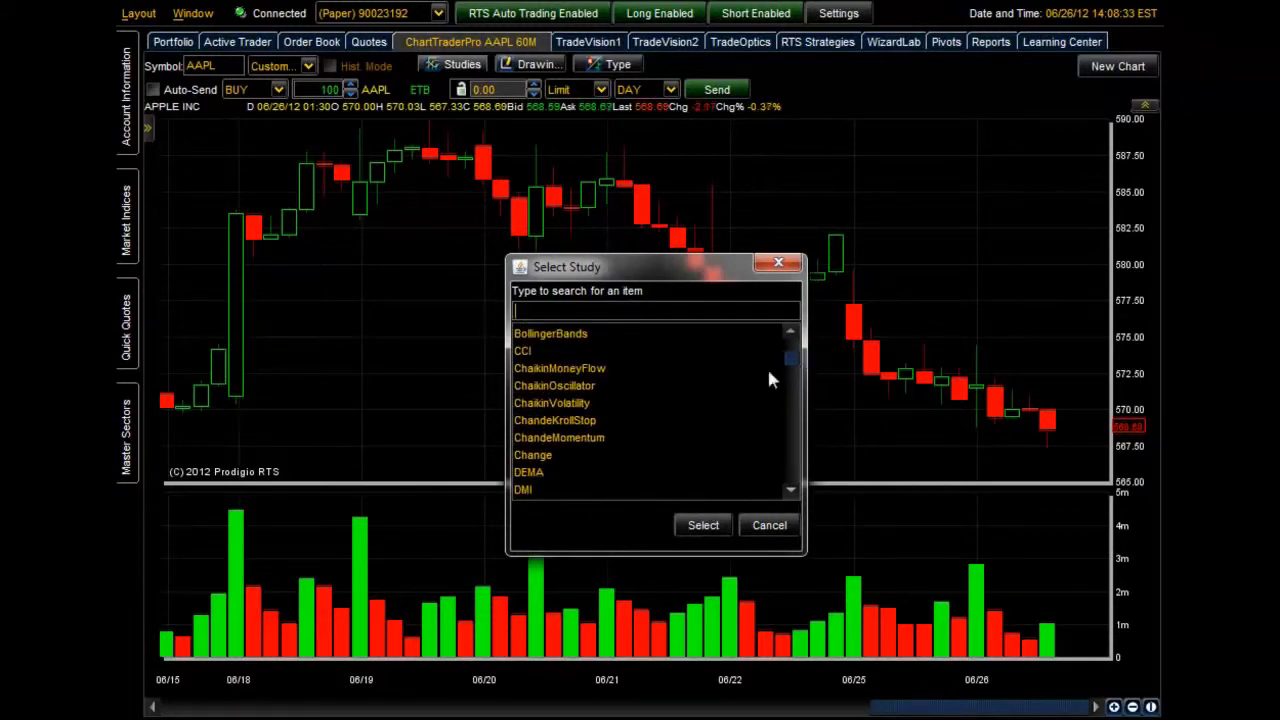
{"action": "left_click", "coordinate": [575, 369]}
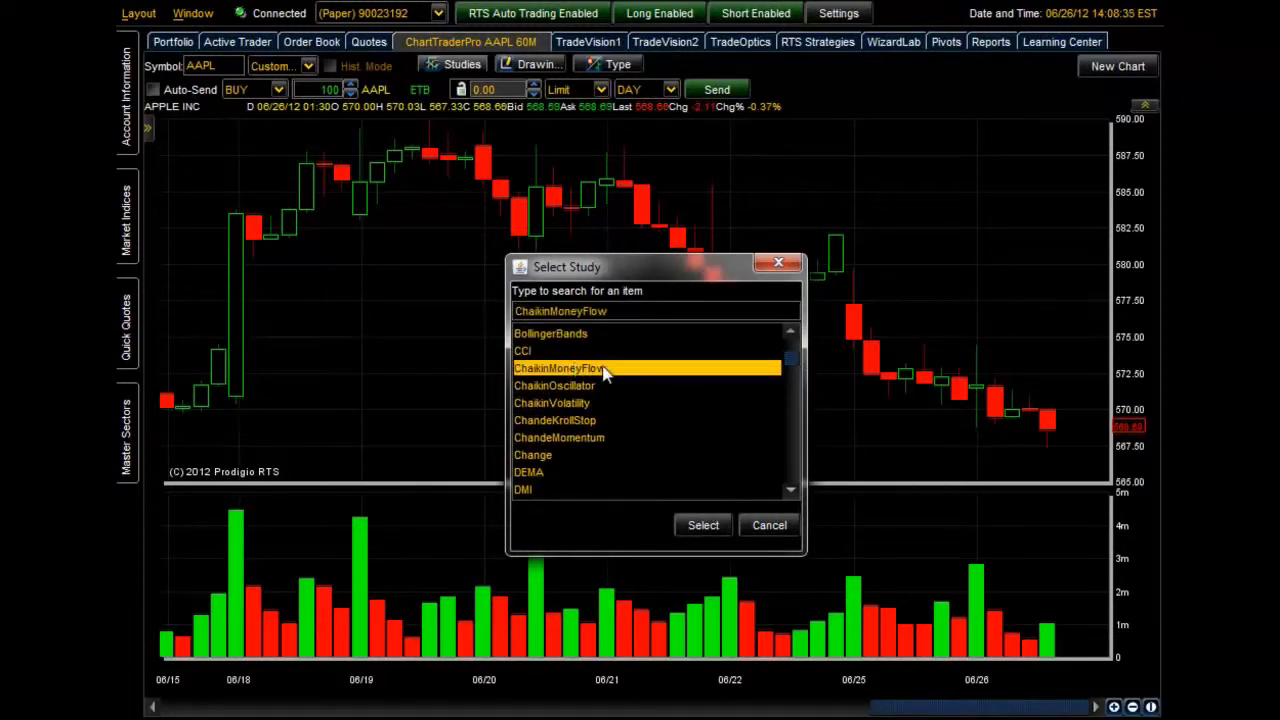
{"action": "left_click", "coordinate": [657, 311]}
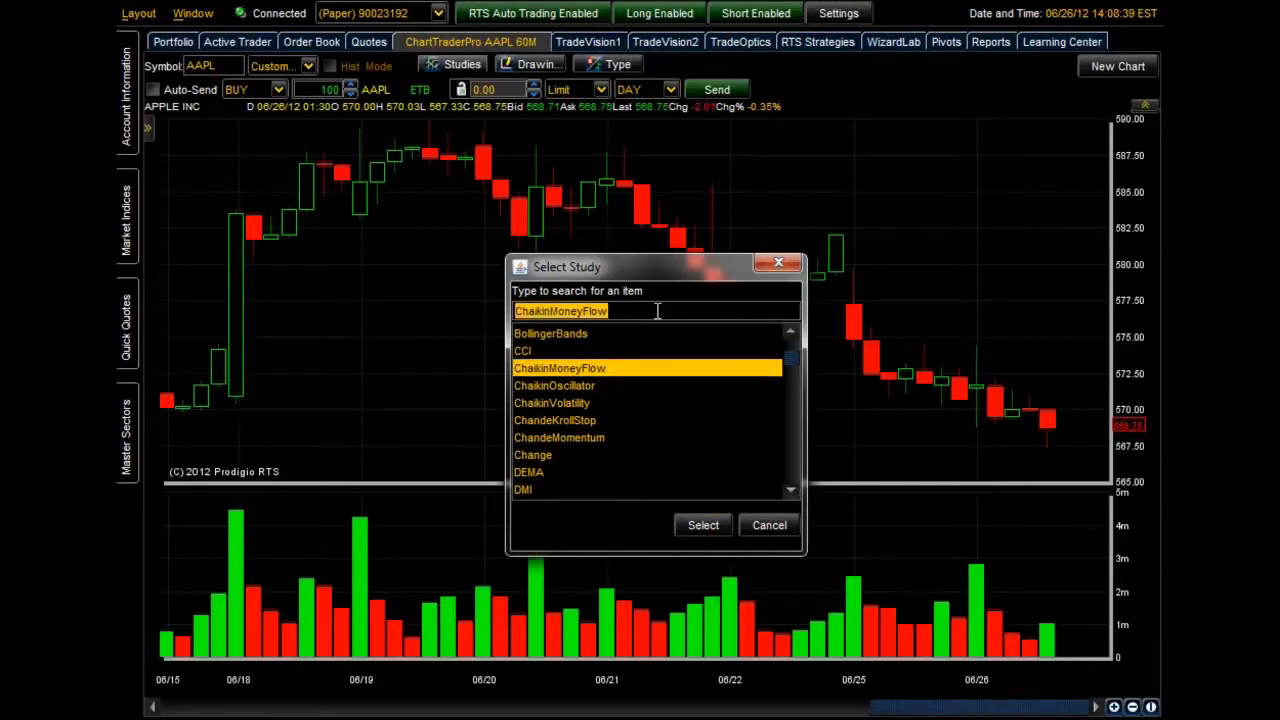
{"action": "type", "text": "RSI"}
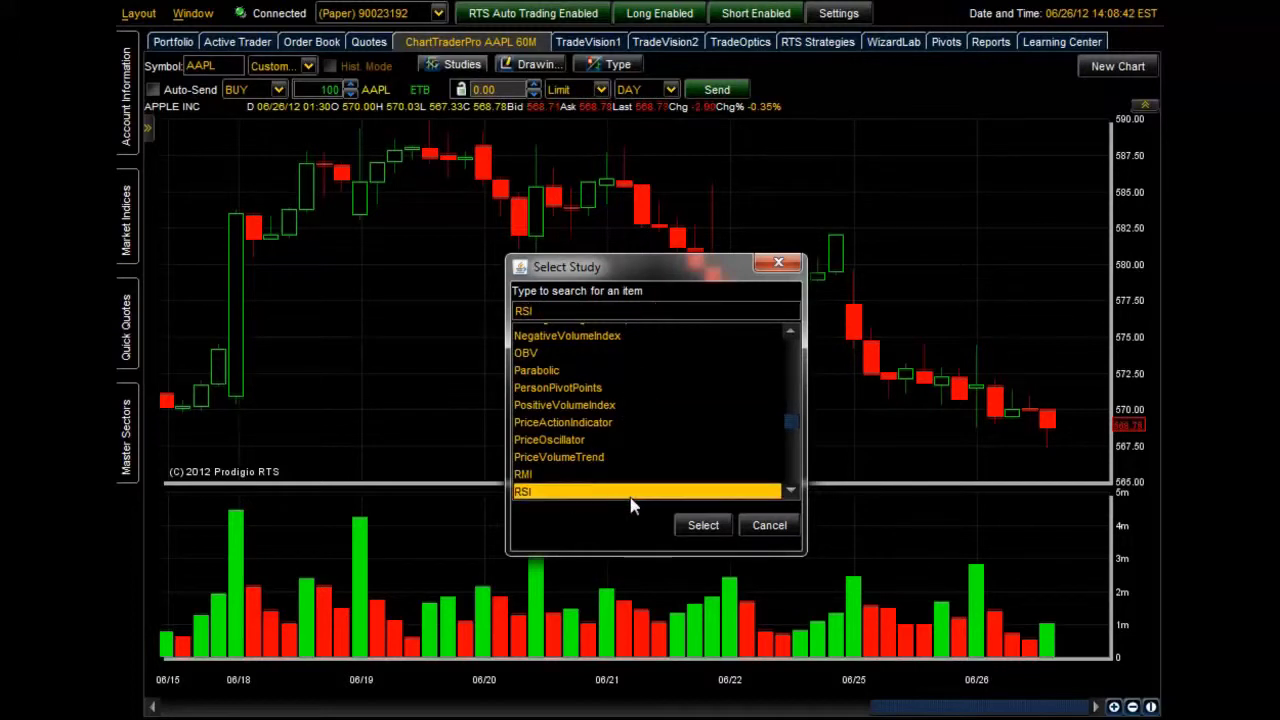
{"action": "left_click", "coordinate": [699, 525]}
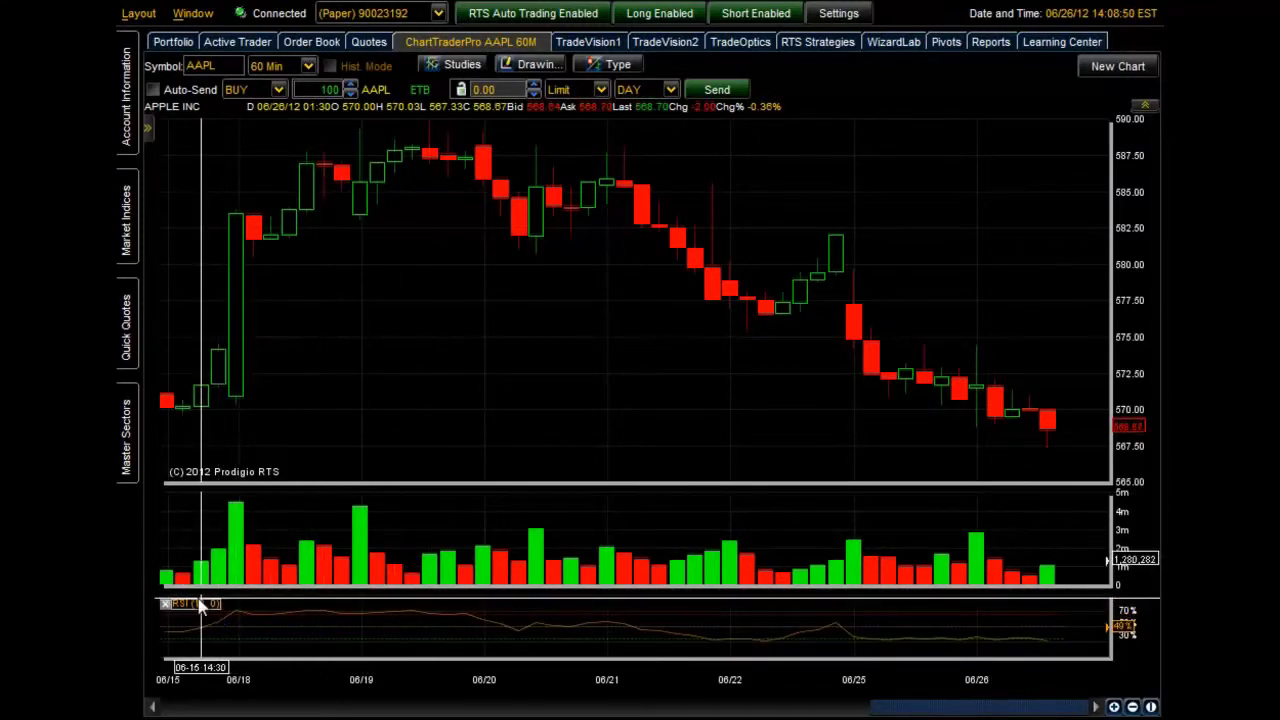
Review the RSI properties, delete the RSI pane, and bring up the Drawing tools.
{"action": "mouse_move", "coordinate": [222, 618]}
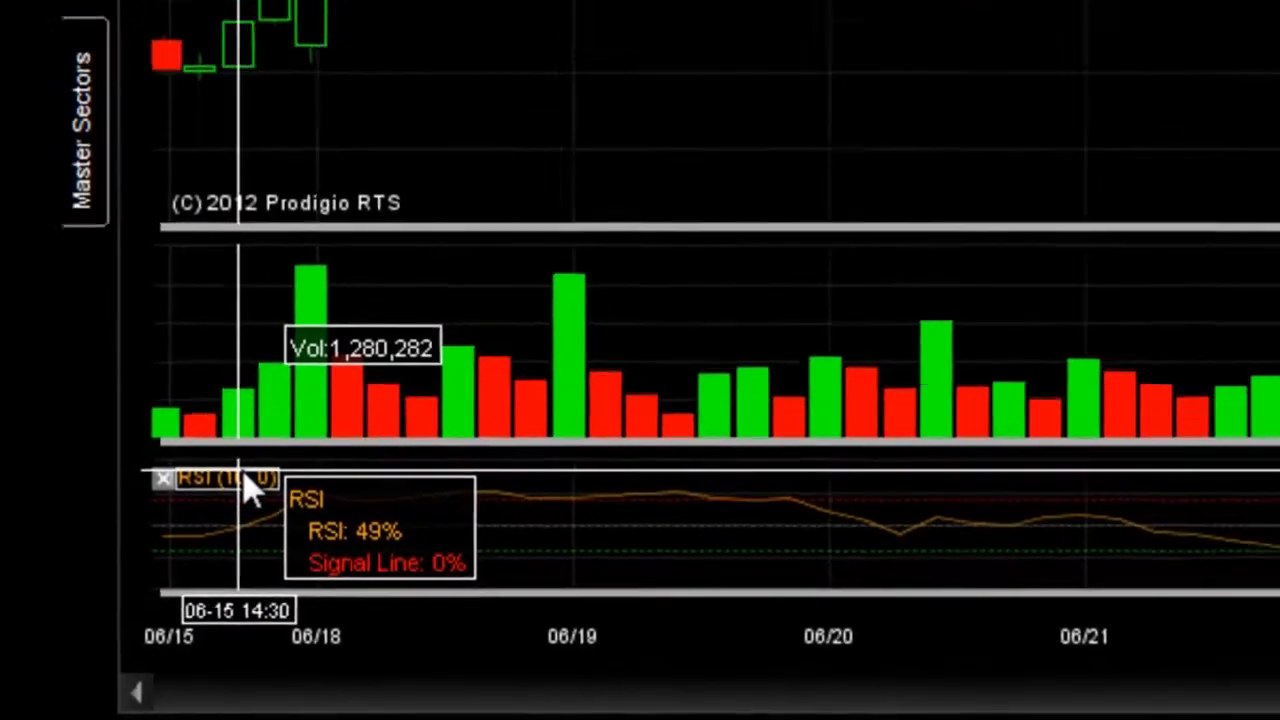
{"action": "double_click", "coordinate": [256, 448]}
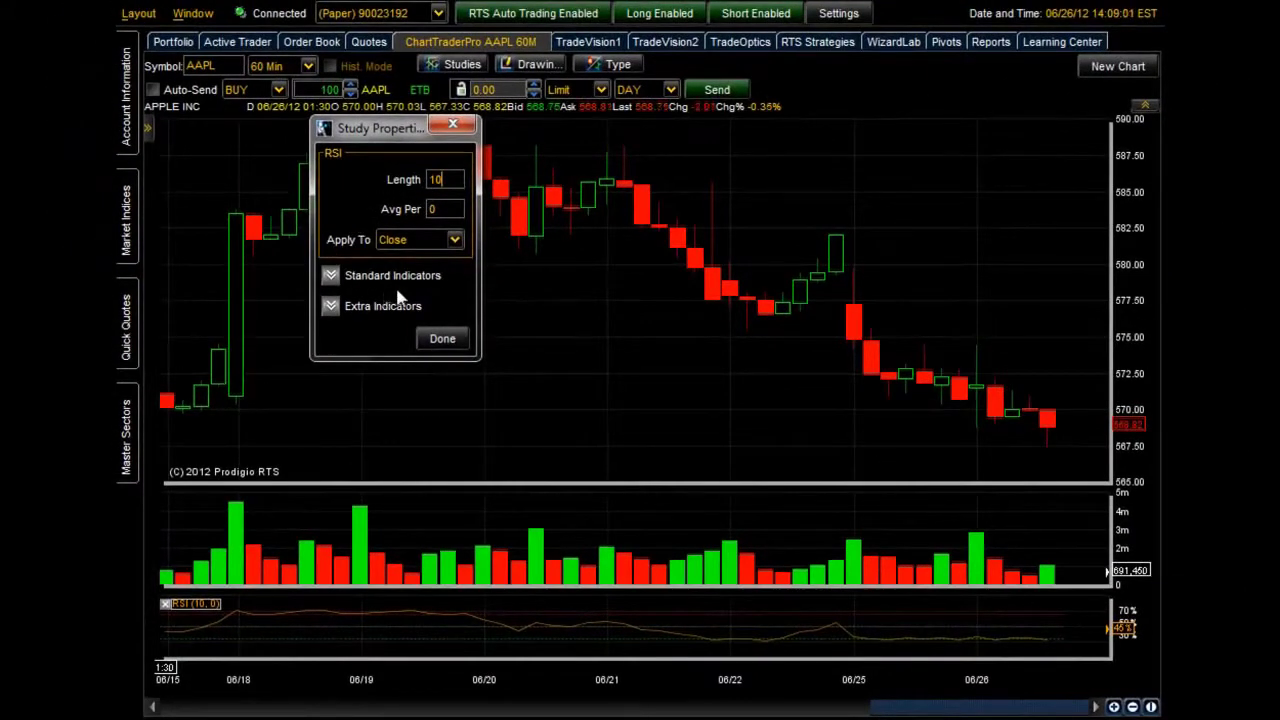
{"action": "left_click", "coordinate": [443, 339]}
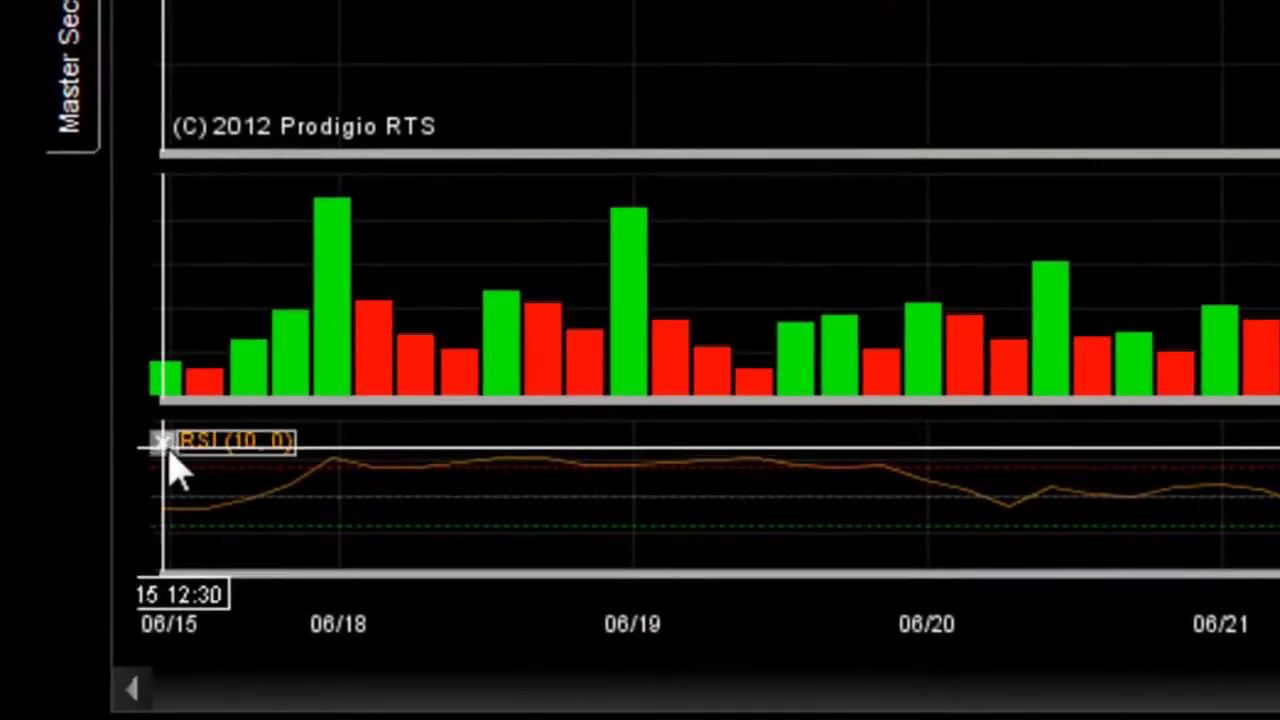
{"action": "left_click", "coordinate": [160, 443]}
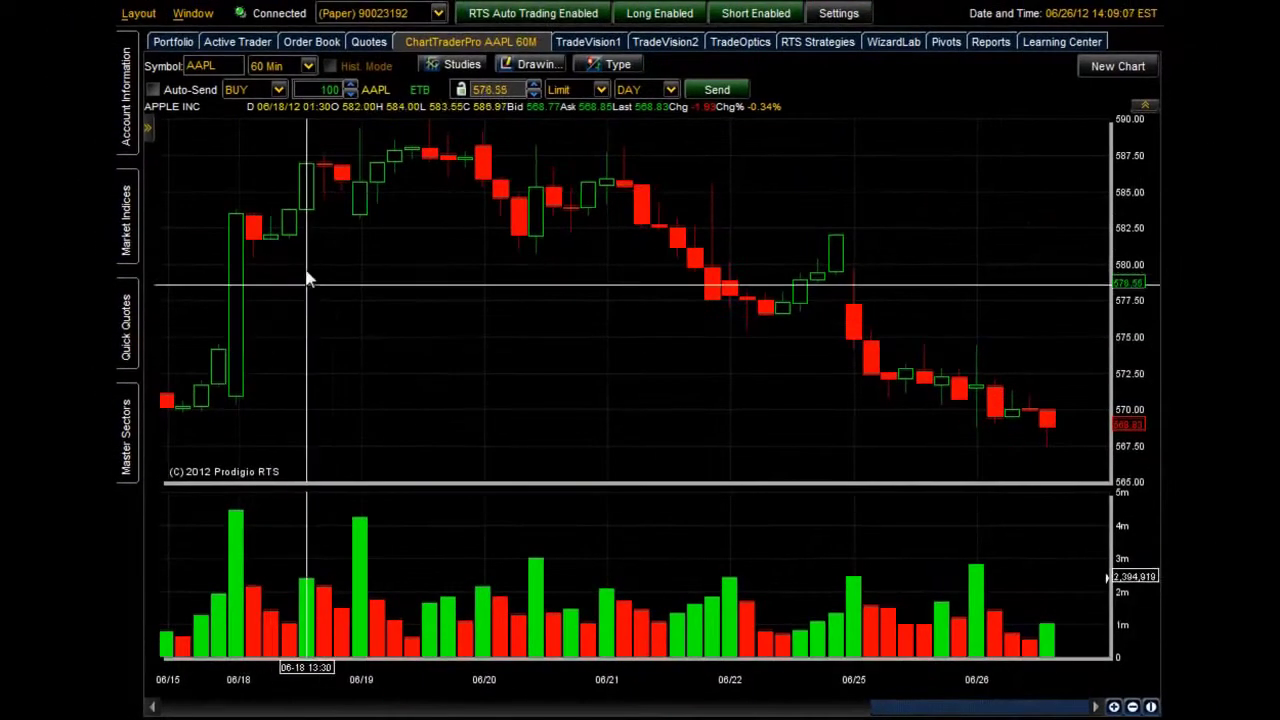
{"action": "left_click", "coordinate": [515, 65]}
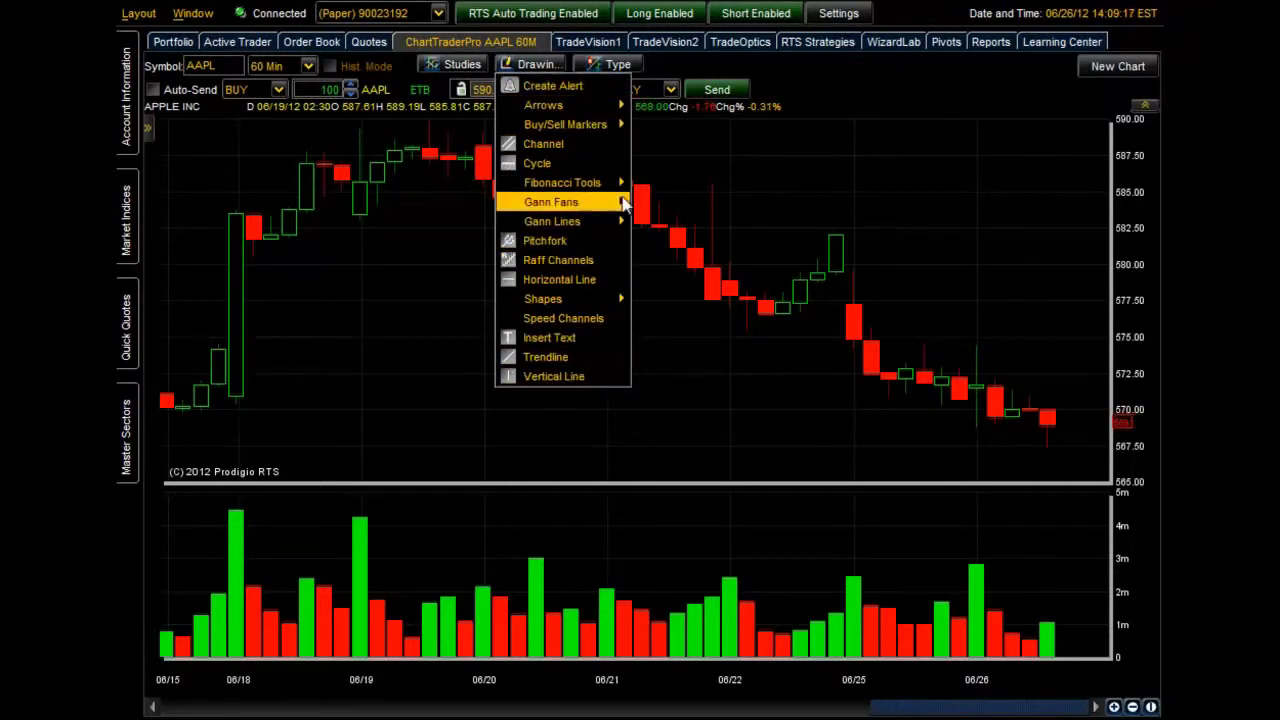
{"action": "left_click", "coordinate": [633, 67]}
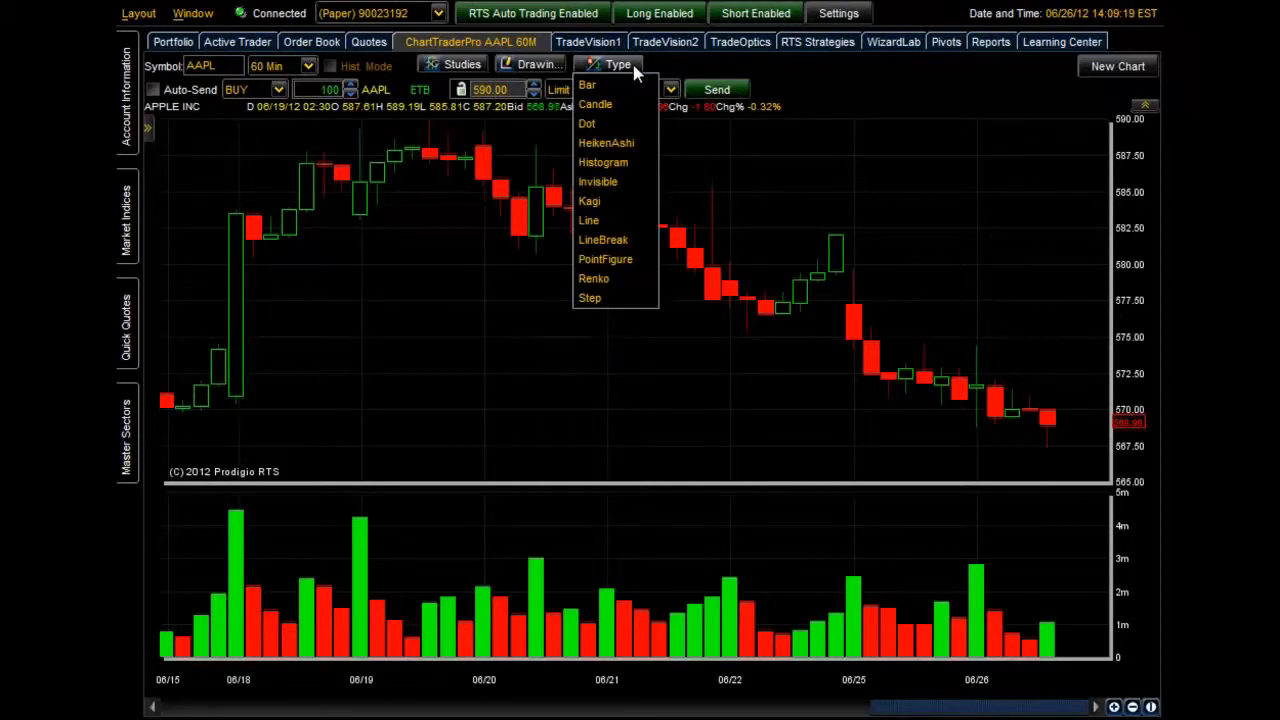
{"action": "left_click", "coordinate": [600, 104]}
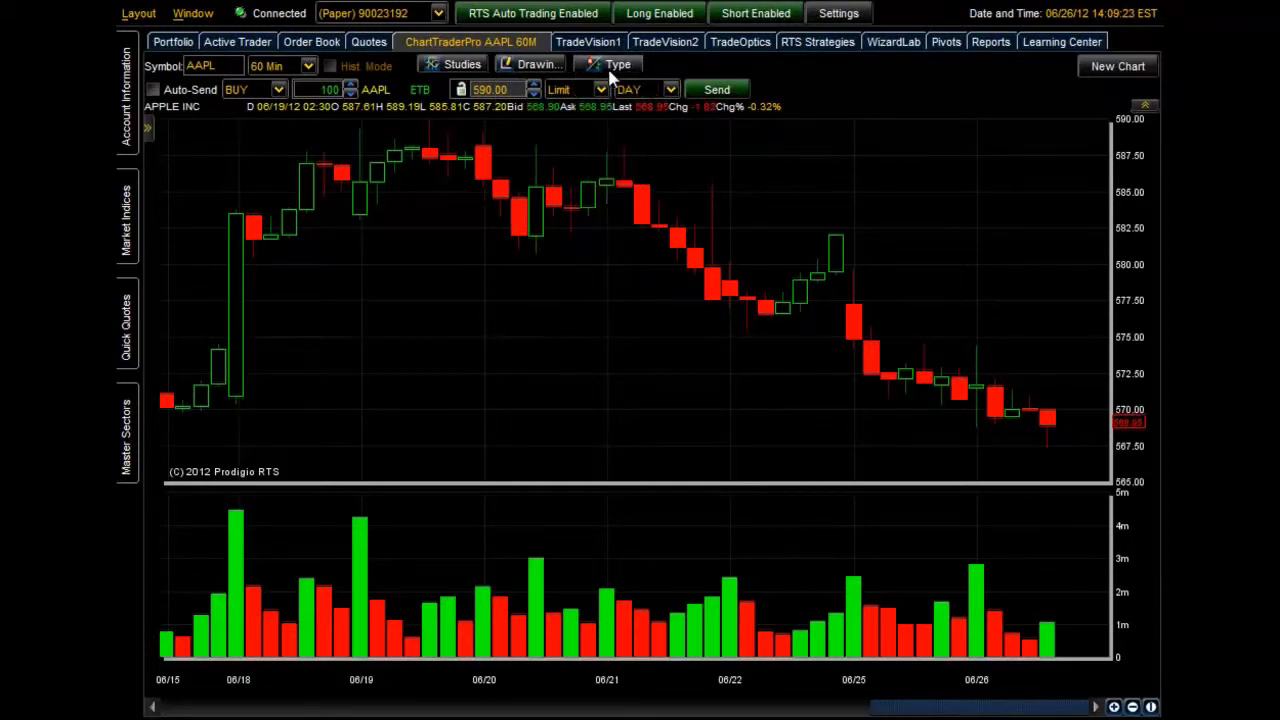
{"action": "left_click", "coordinate": [608, 70]}
{"action": "left_click", "coordinate": [604, 89]}
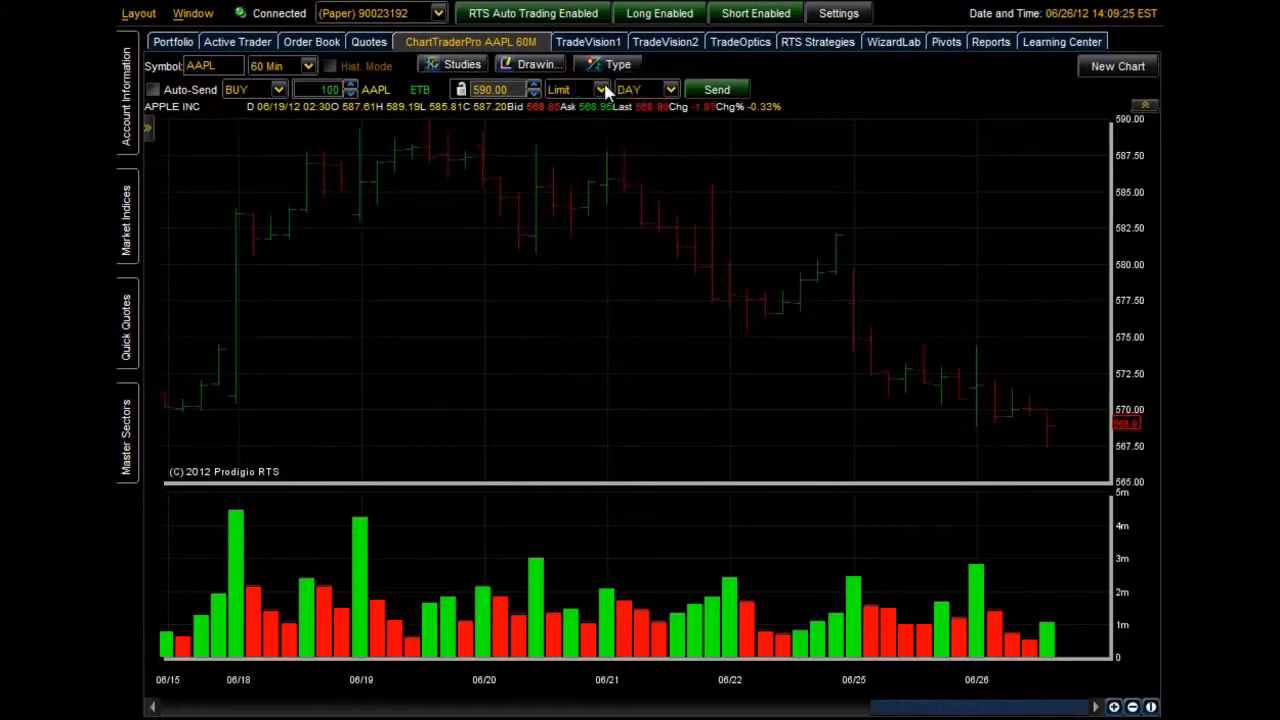
{"action": "left_click", "coordinate": [613, 68]}
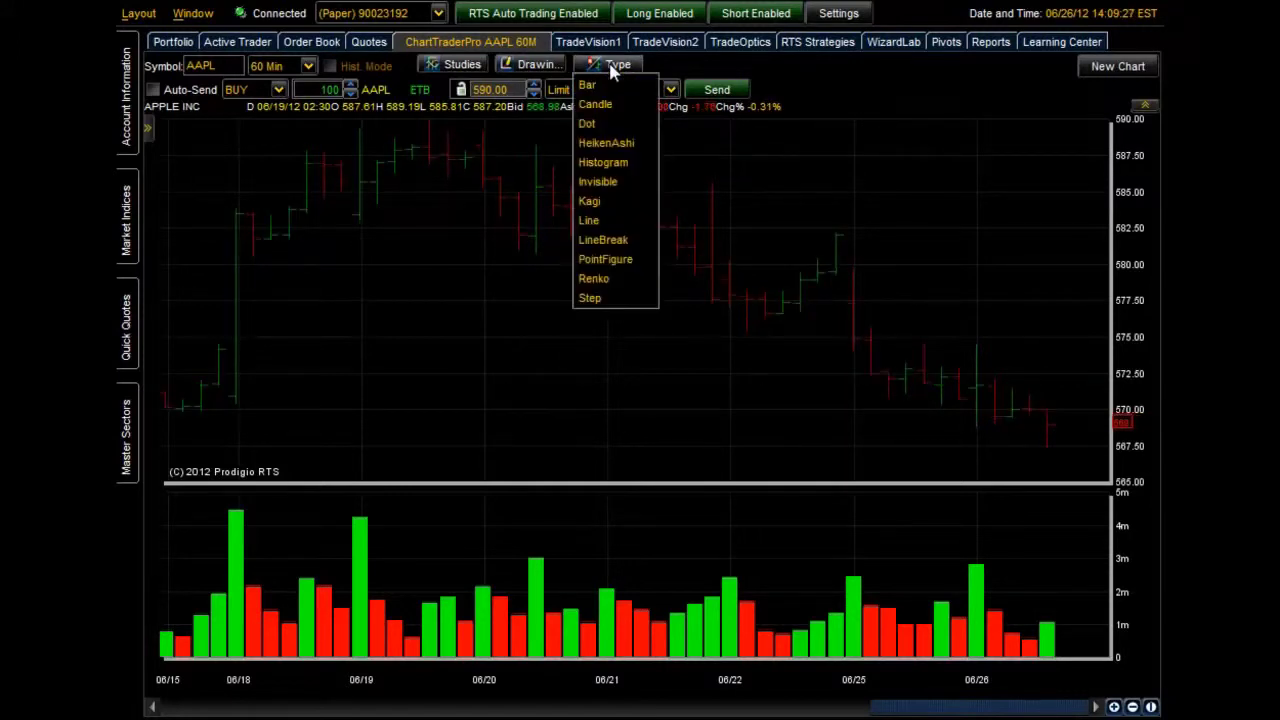
{"action": "left_click", "coordinate": [599, 221]}
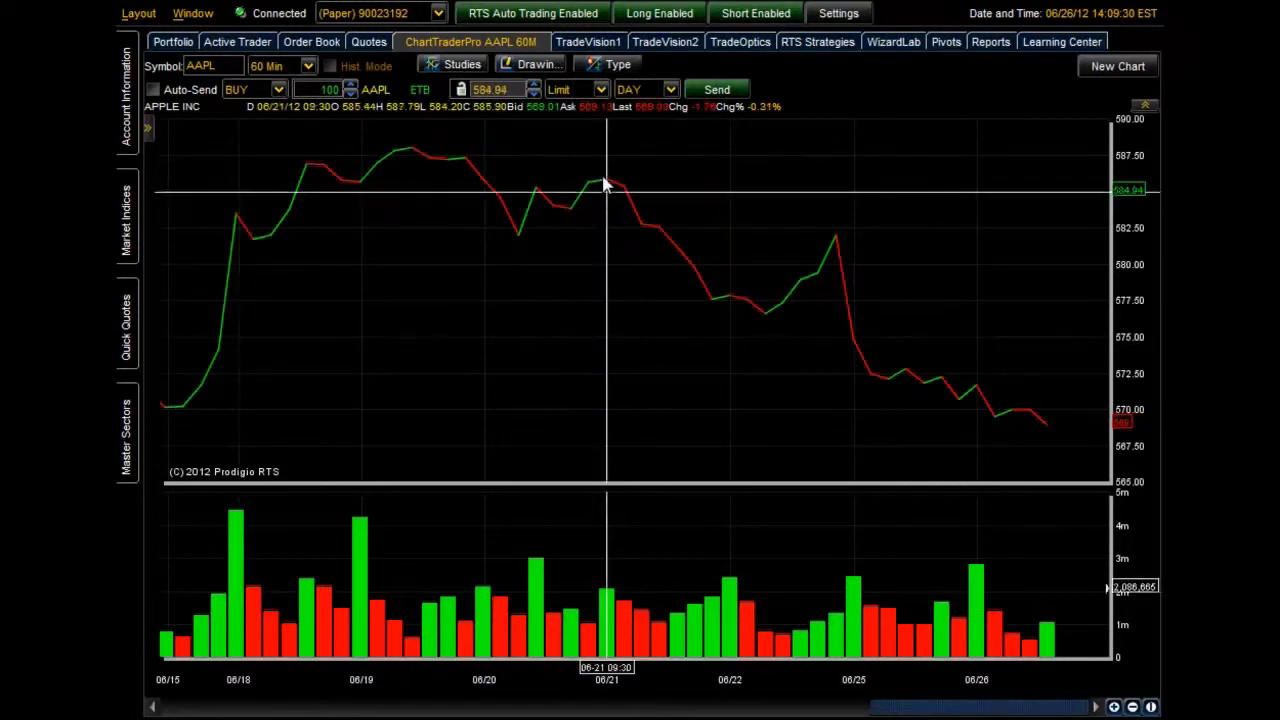
{"action": "left_click", "coordinate": [614, 70]}
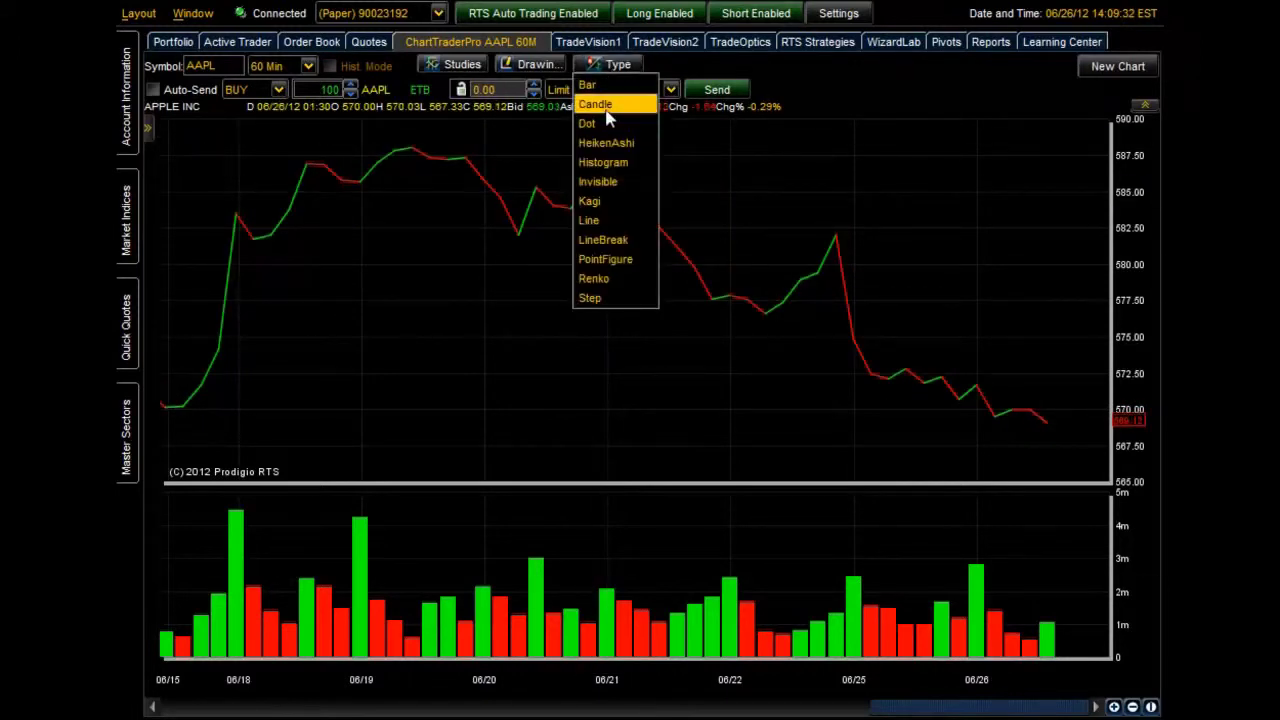
{"action": "left_click", "coordinate": [606, 110]}
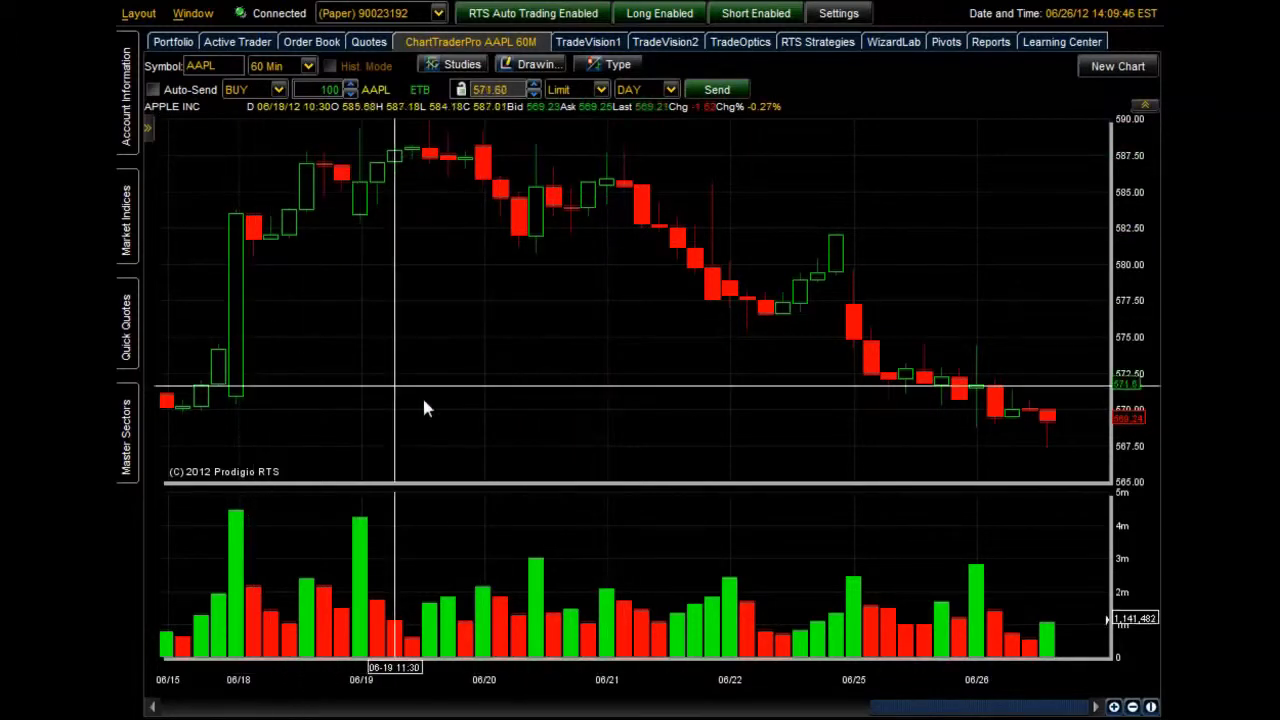
Zoom the AAPL chart out repeatedly until it reaches back to about 06/08.
{"action": "mouse_move", "coordinate": [782, 366]}
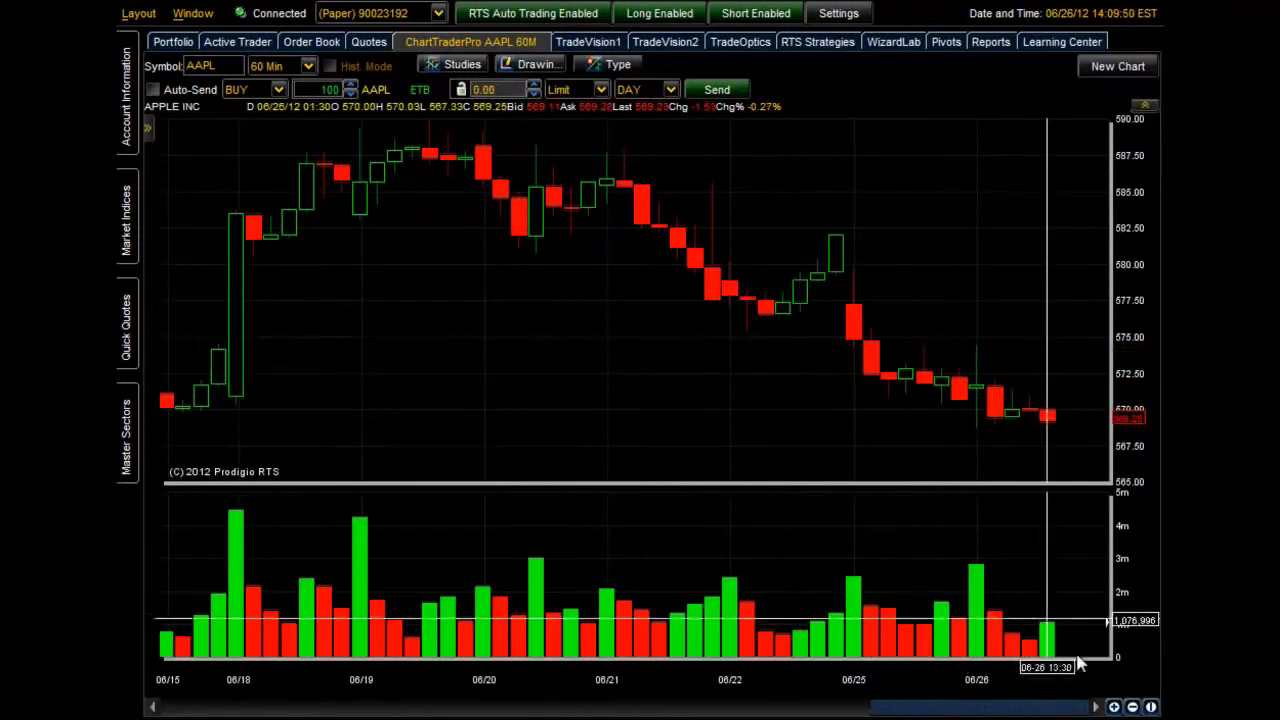
{"action": "left_click", "coordinate": [1132, 707]}
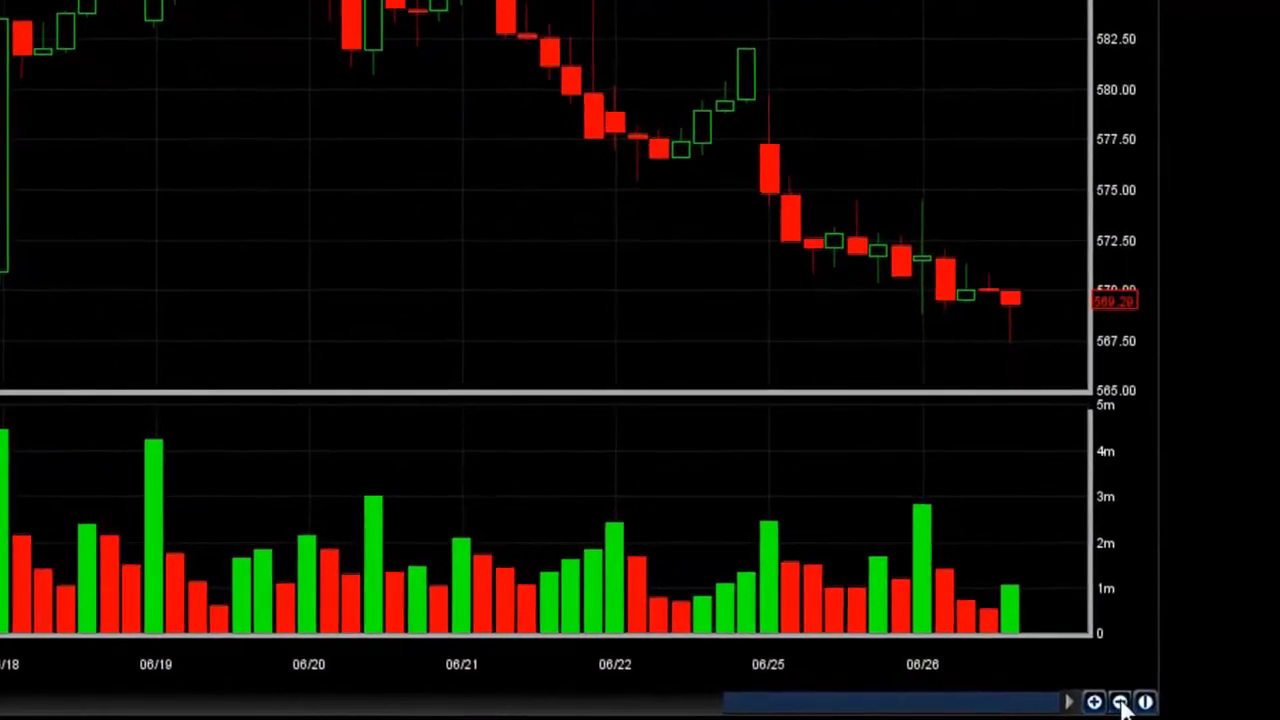
{"action": "left_click", "coordinate": [1121, 702]}
{"action": "left_click", "coordinate": [1122, 702]}
{"action": "left_click", "coordinate": [1123, 702]}
{"action": "left_click", "coordinate": [1125, 703]}
{"action": "left_click", "coordinate": [1121, 703]}
{"action": "left_click", "coordinate": [1121, 703]}
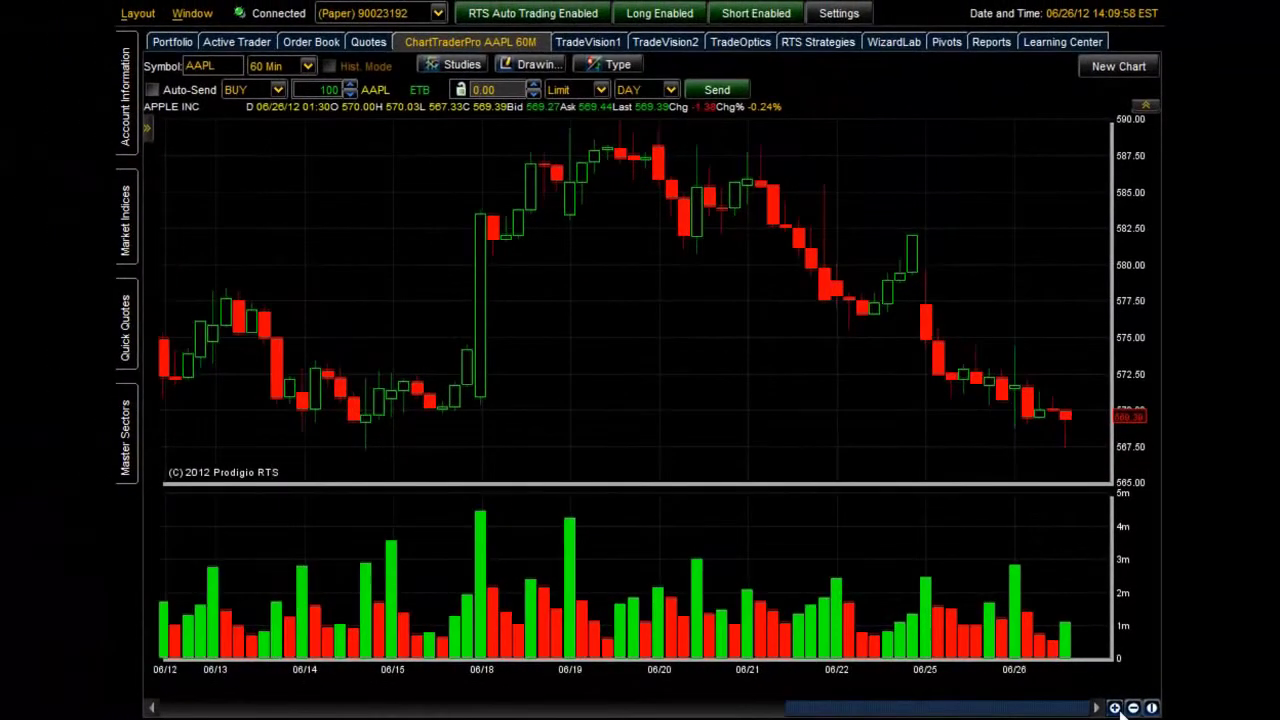
{"action": "left_click", "coordinate": [1133, 707]}
{"action": "left_click", "coordinate": [1133, 707]}
{"action": "left_click", "coordinate": [1133, 707]}
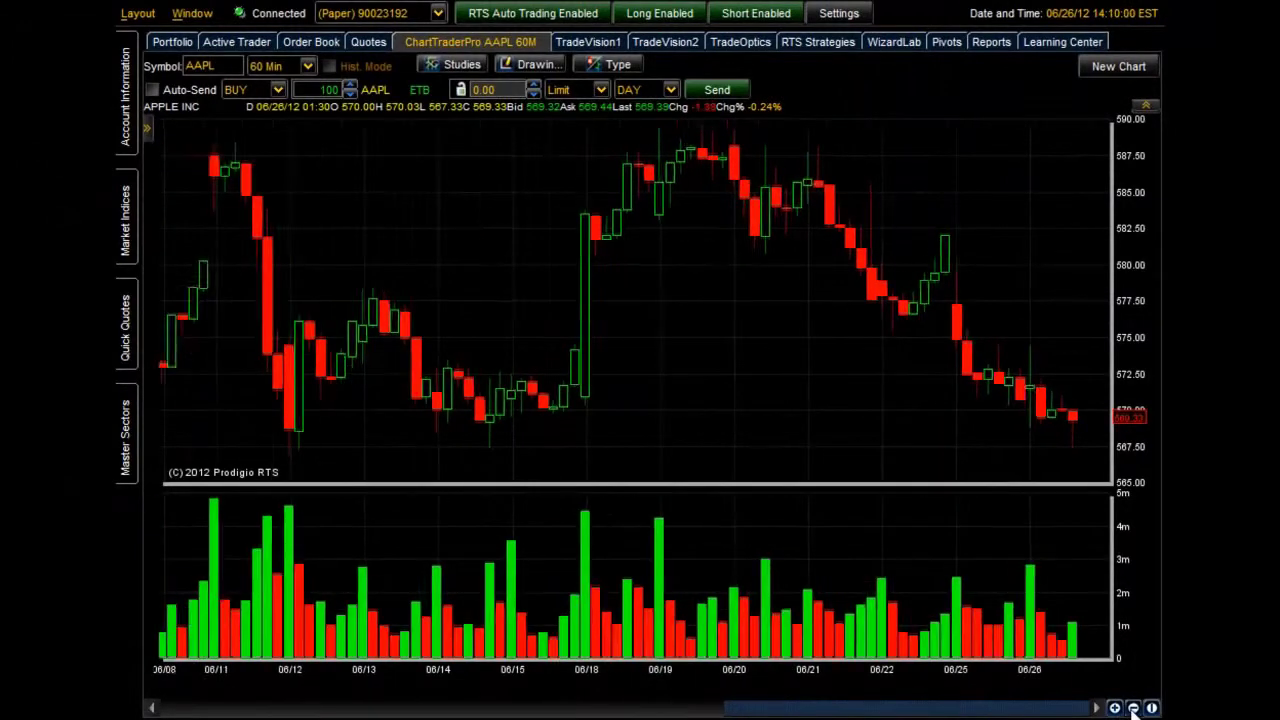
{"action": "left_click", "coordinate": [1133, 707]}
Pan with the scrollbar, shift the price and volume scales, and fine-tune zoom from 06/01.
{"action": "left_click_drag", "start_coordinate": [985, 716], "coordinate": [820, 716]}
{"action": "left_click_drag", "start_coordinate": [855, 712], "coordinate": [953, 712]}
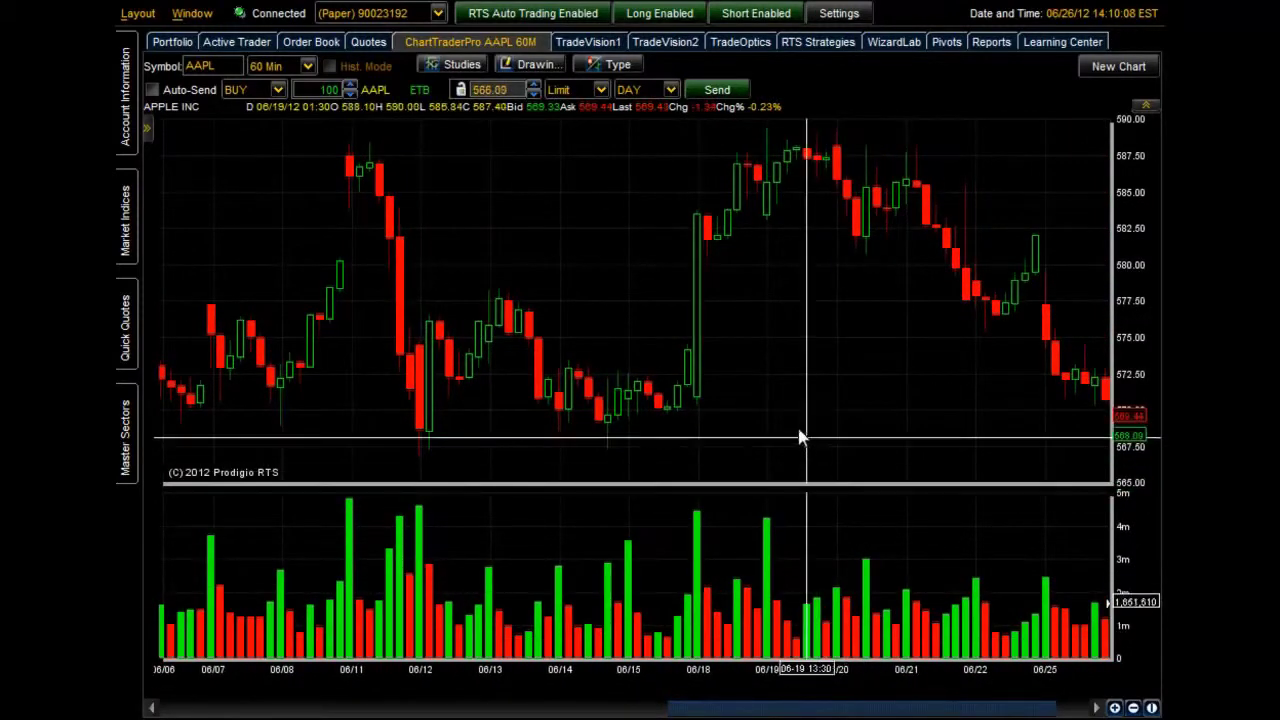
{"action": "left_click_drag", "start_coordinate": [780, 410], "coordinate": [754, 531]}
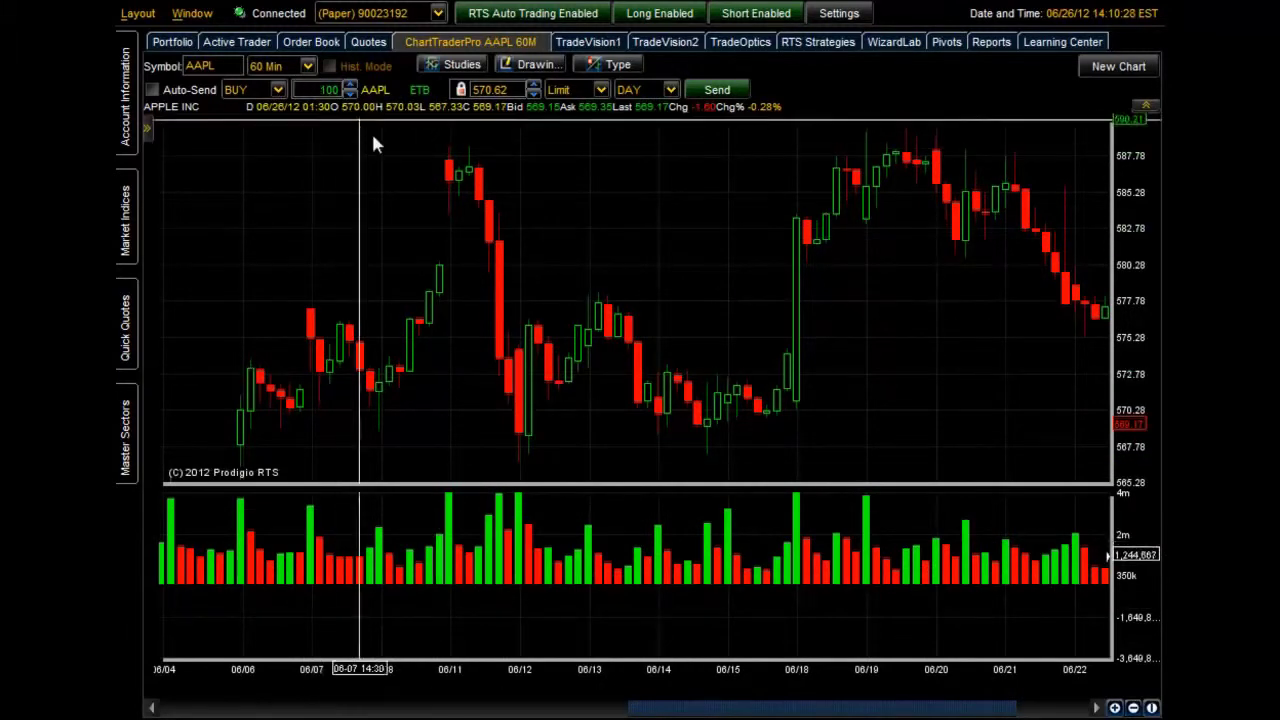
{"action": "left_click_drag", "start_coordinate": [798, 556], "coordinate": [802, 640]}
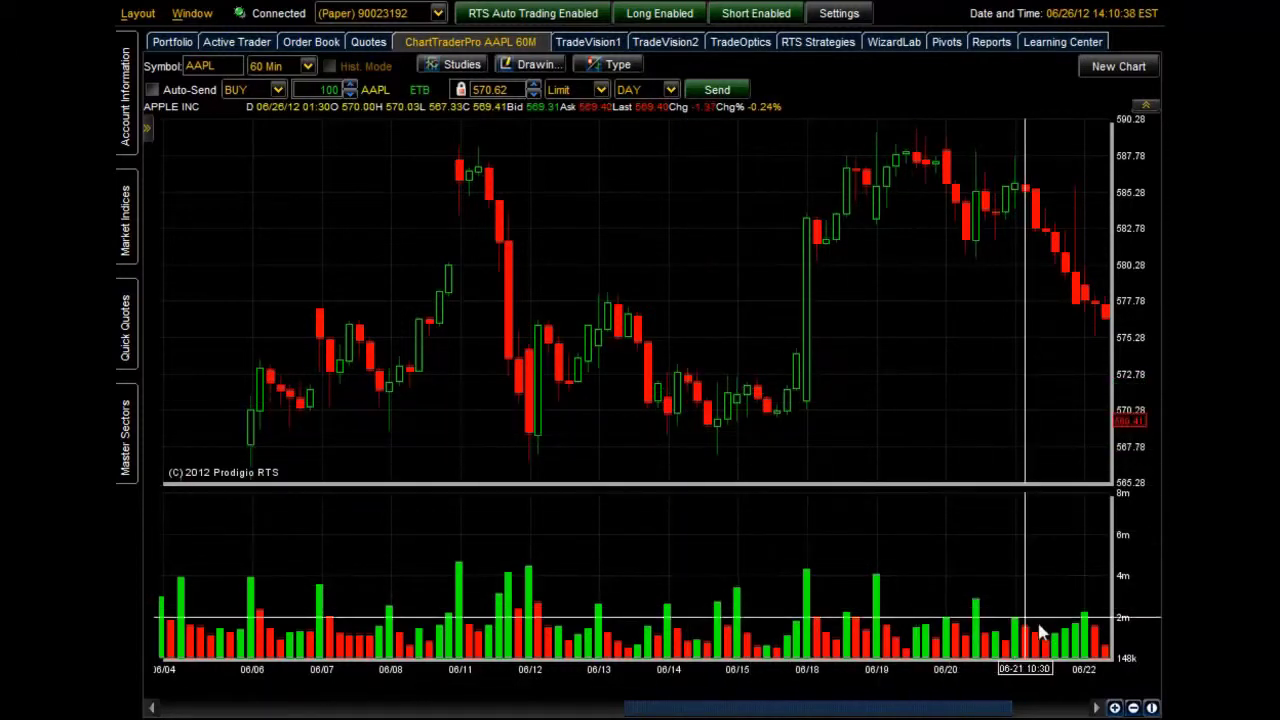
{"action": "left_click", "coordinate": [1134, 707]}
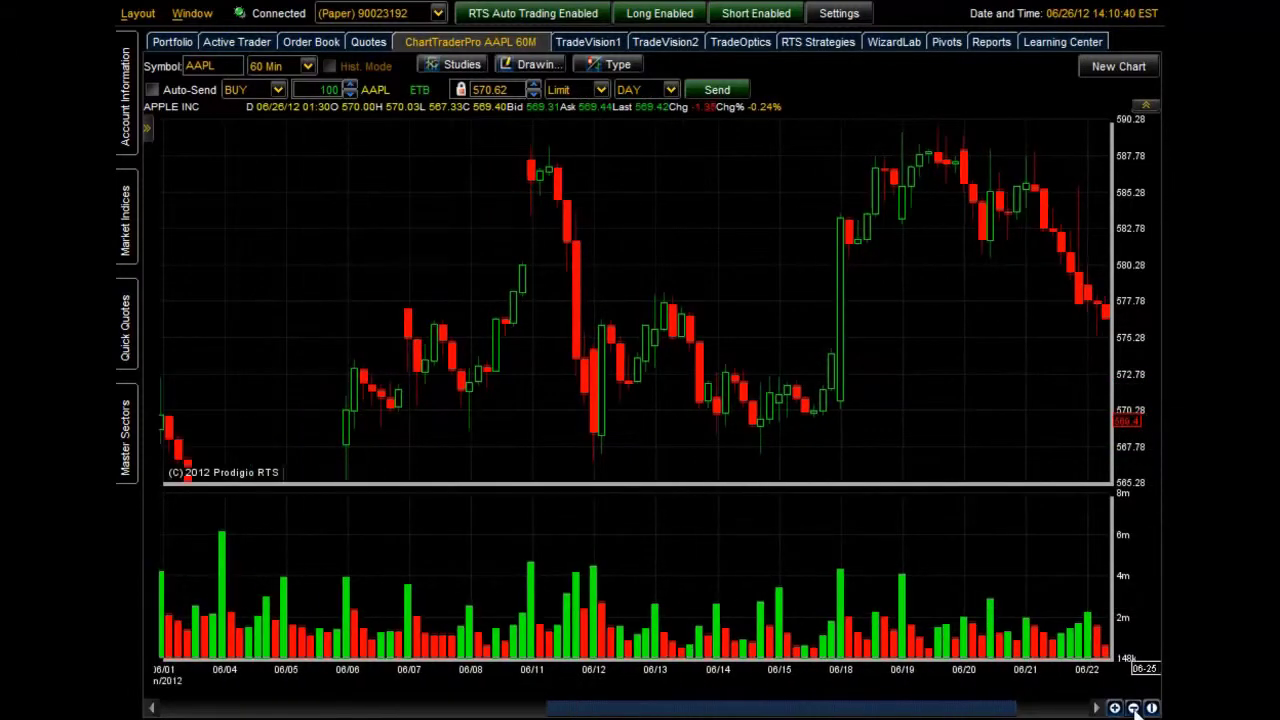
{"action": "left_click", "coordinate": [1115, 707]}
{"action": "left_click", "coordinate": [1115, 707]}
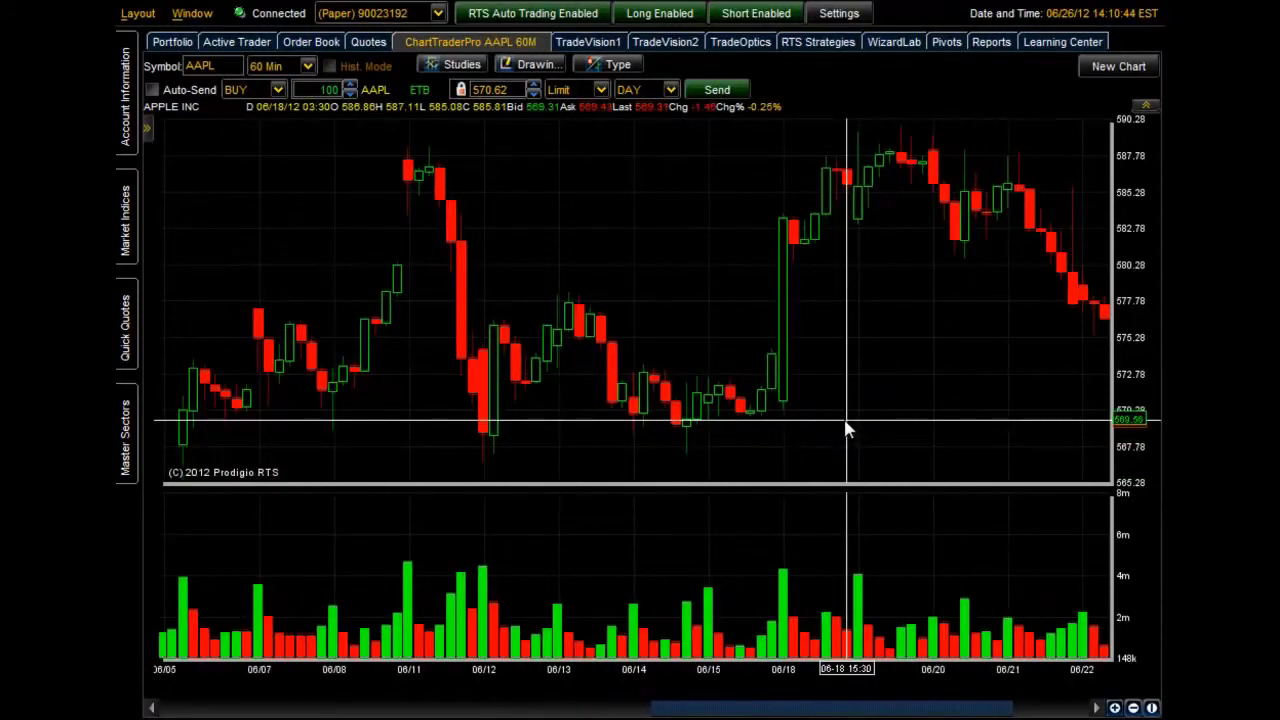
Ctrl+scroll zoom the chart, then reset the layout to span roughly 05/11–06/25.
{"action": "mouse_move", "coordinate": [846, 430]}
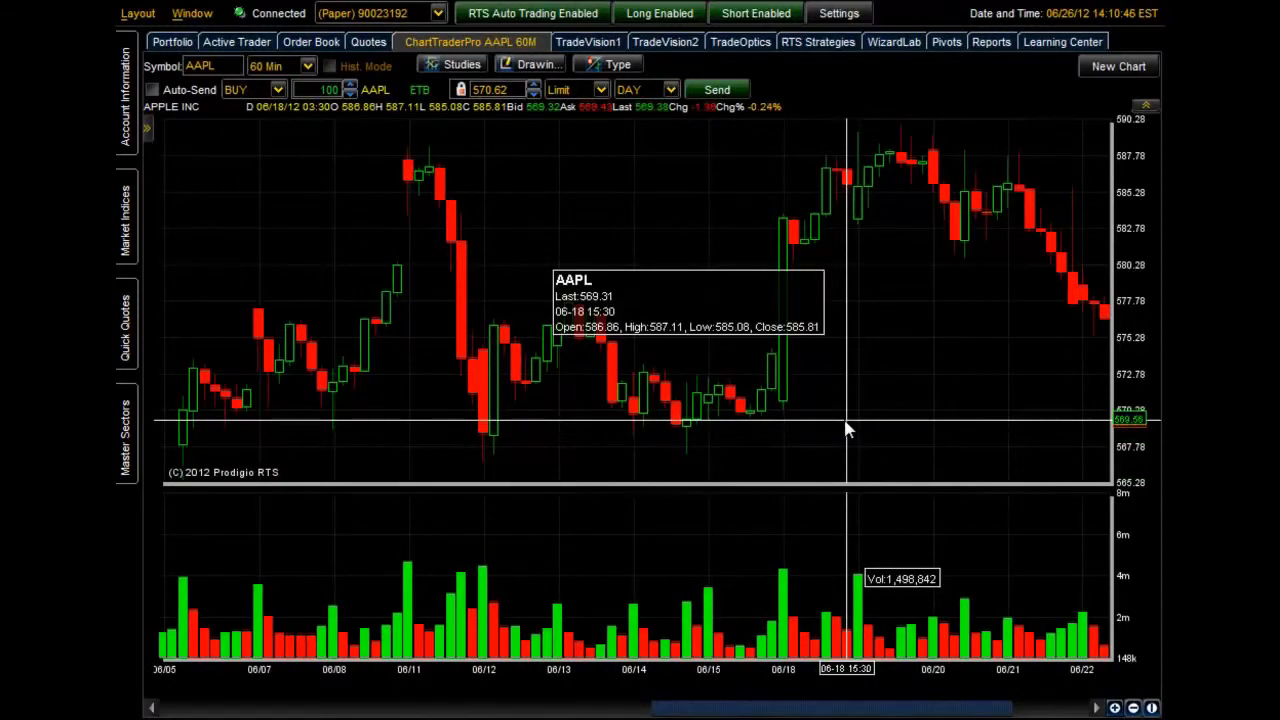
{"action": "scroll", "coordinate": [846, 430], "scroll_direction": "up", "scroll_amount": 4, "text": "ctrl"}
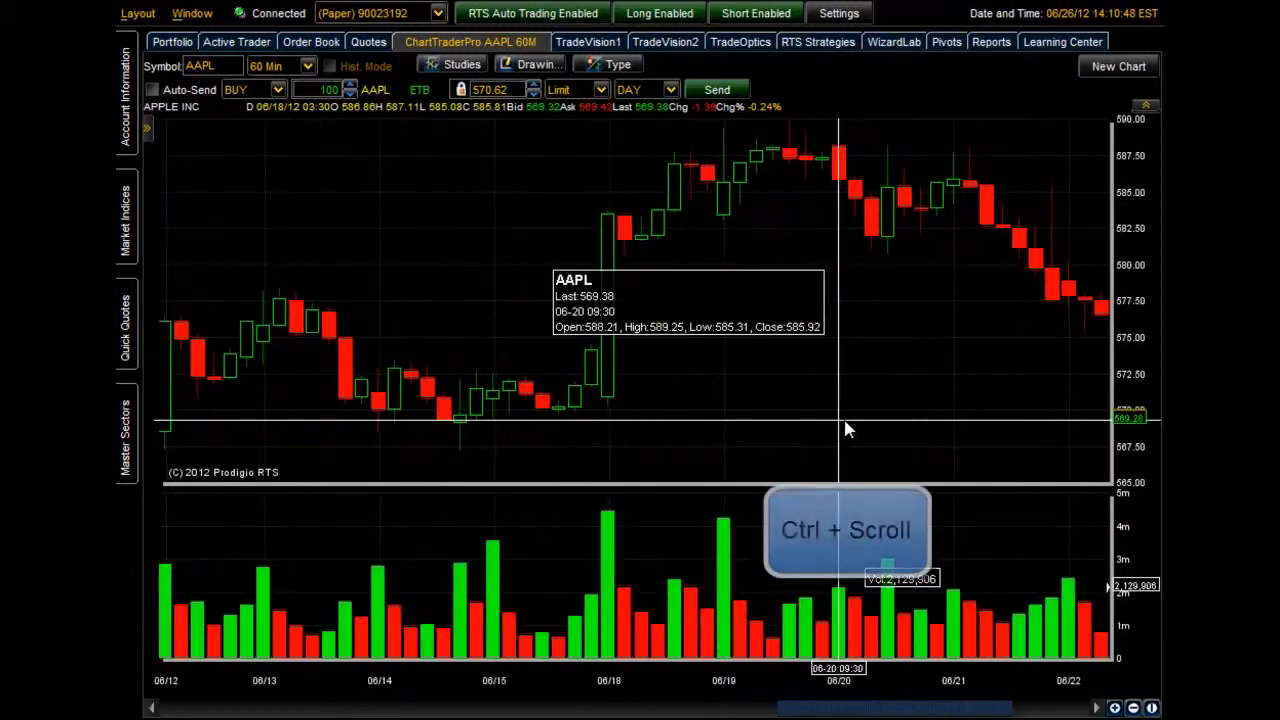
{"action": "scroll", "coordinate": [846, 430], "scroll_direction": "down", "scroll_amount": 5, "text": "ctrl"}
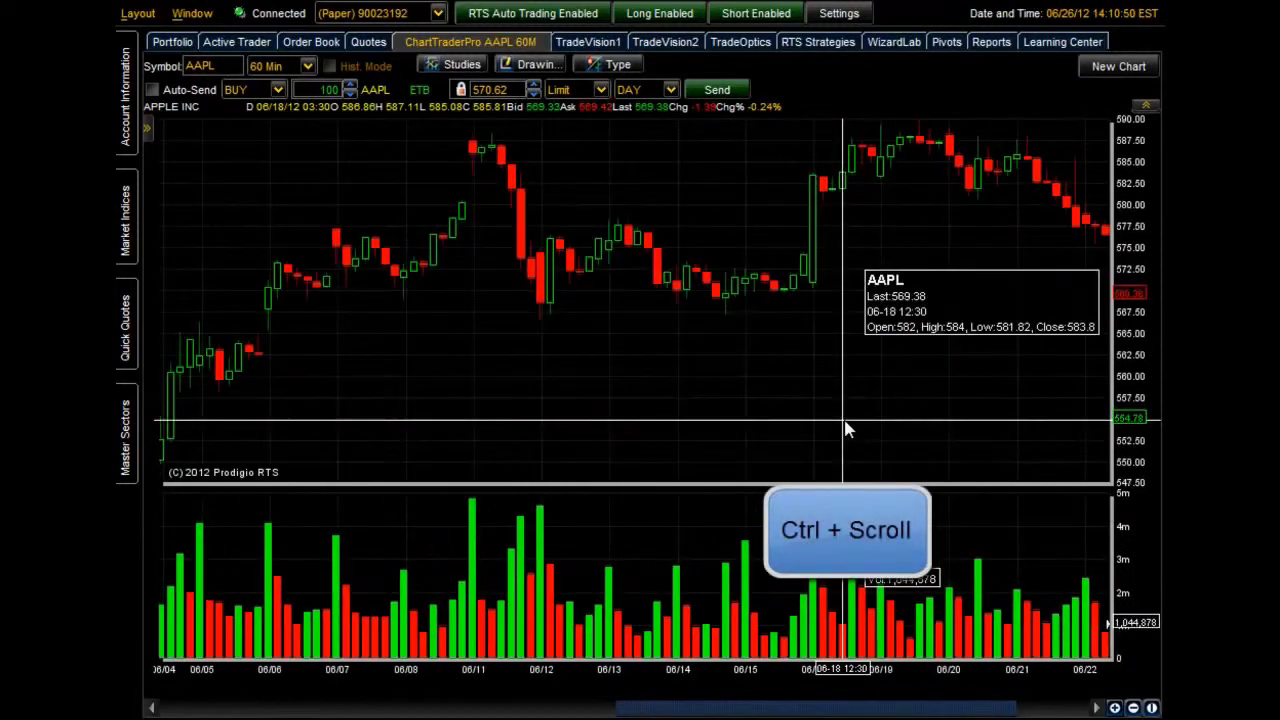
{"action": "scroll", "coordinate": [846, 430], "scroll_direction": "down", "scroll_amount": 3, "text": "ctrl"}
{"action": "scroll", "coordinate": [846, 430], "scroll_direction": "up", "scroll_amount": 4, "text": "ctrl"}
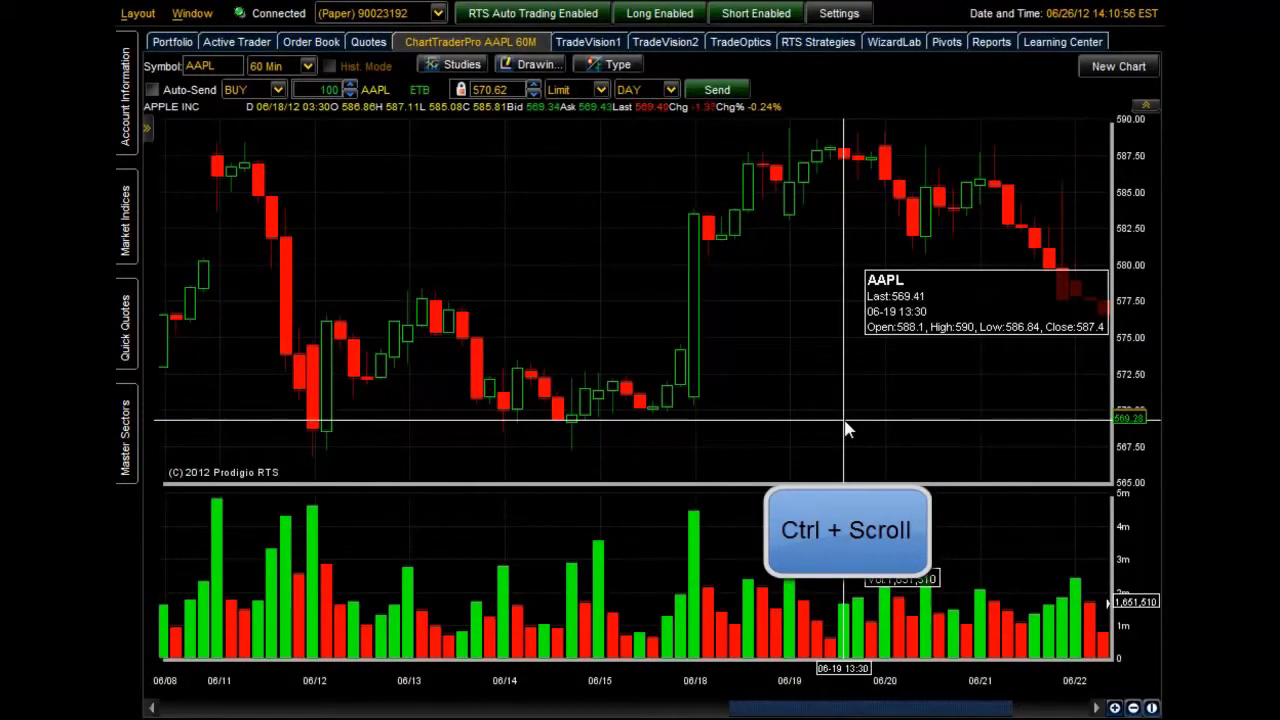
{"action": "left_click", "coordinate": [228, 65]}
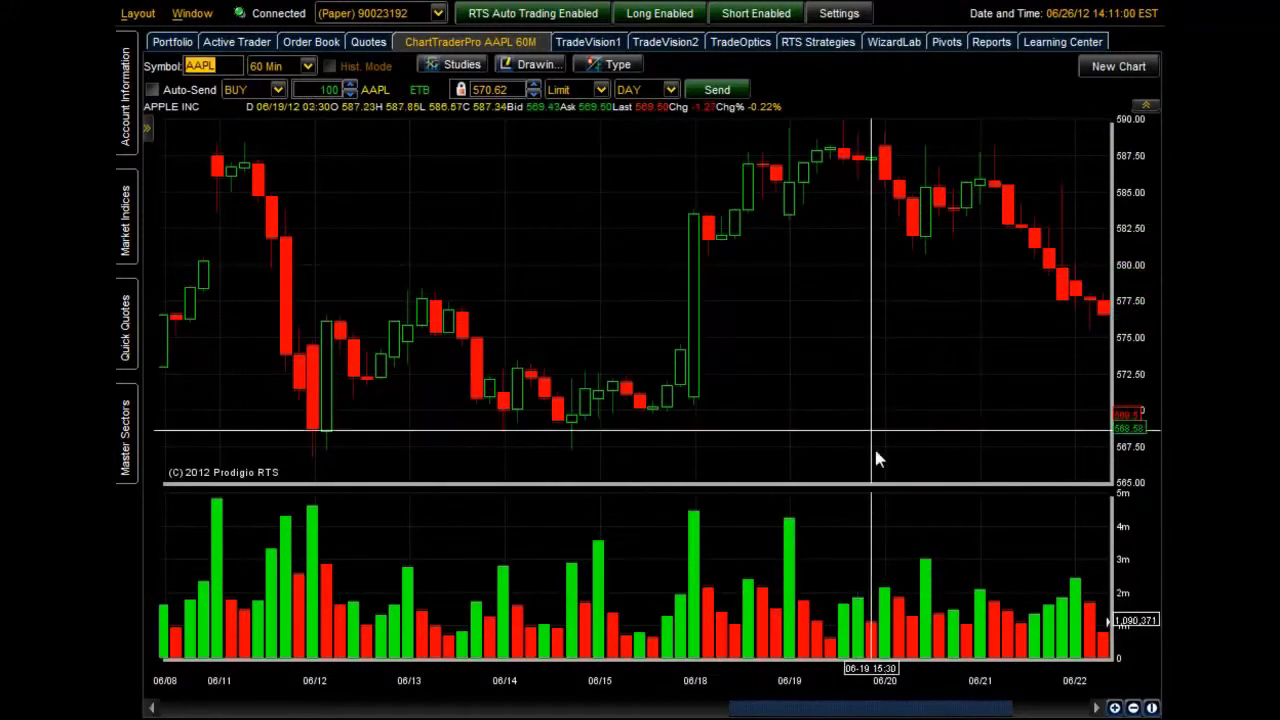
{"action": "left_click", "coordinate": [1151, 708]}
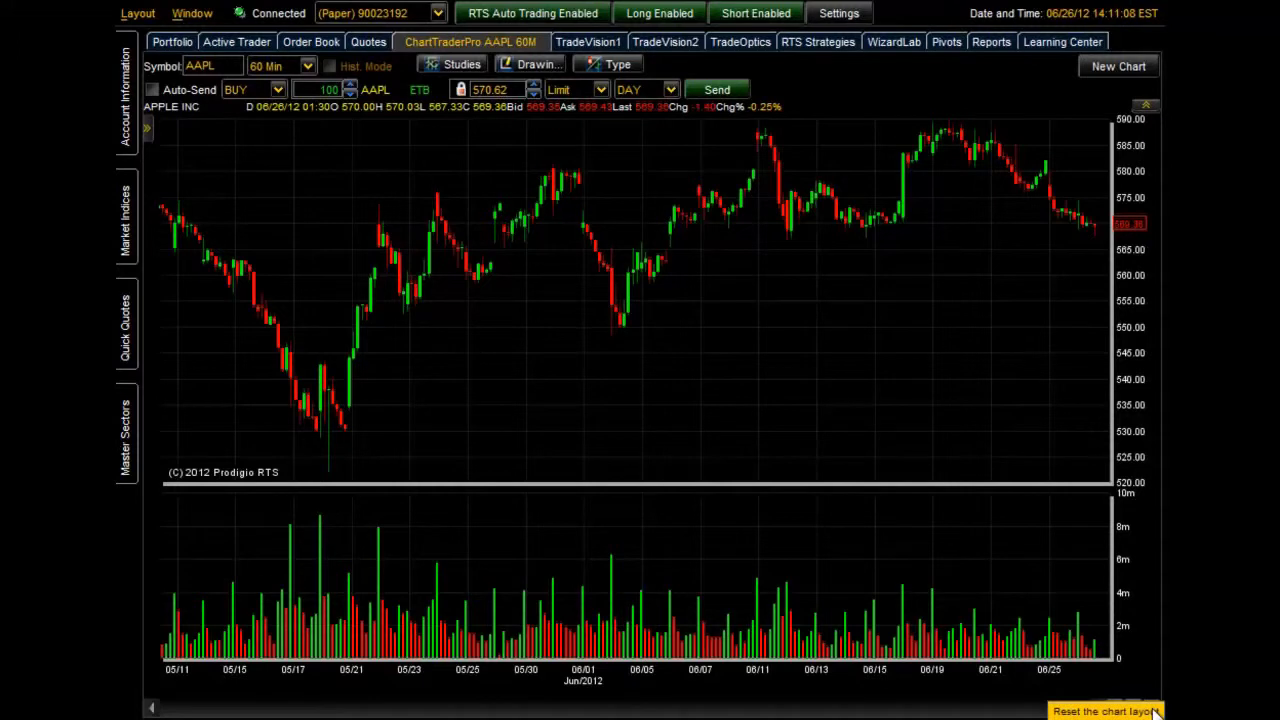
Change the chart interval to Weekly, then to 5 Min.
{"action": "left_click", "coordinate": [307, 66]}
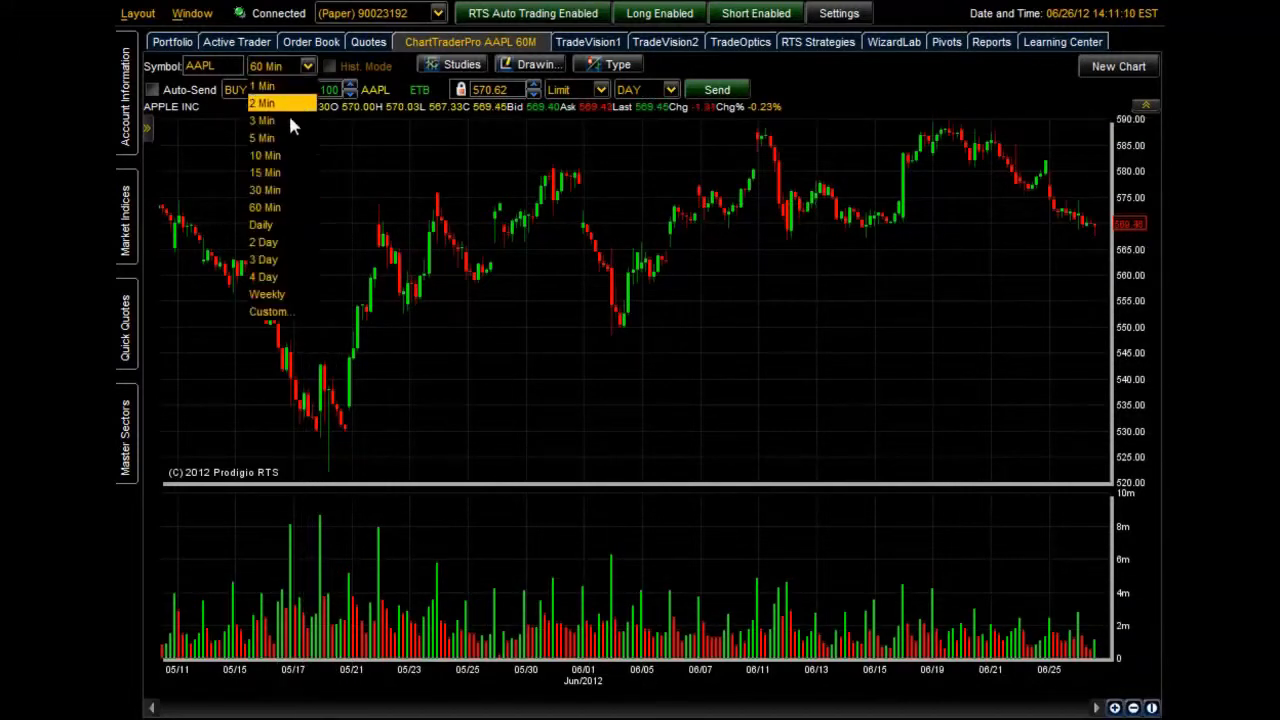
{"action": "left_click", "coordinate": [279, 294]}
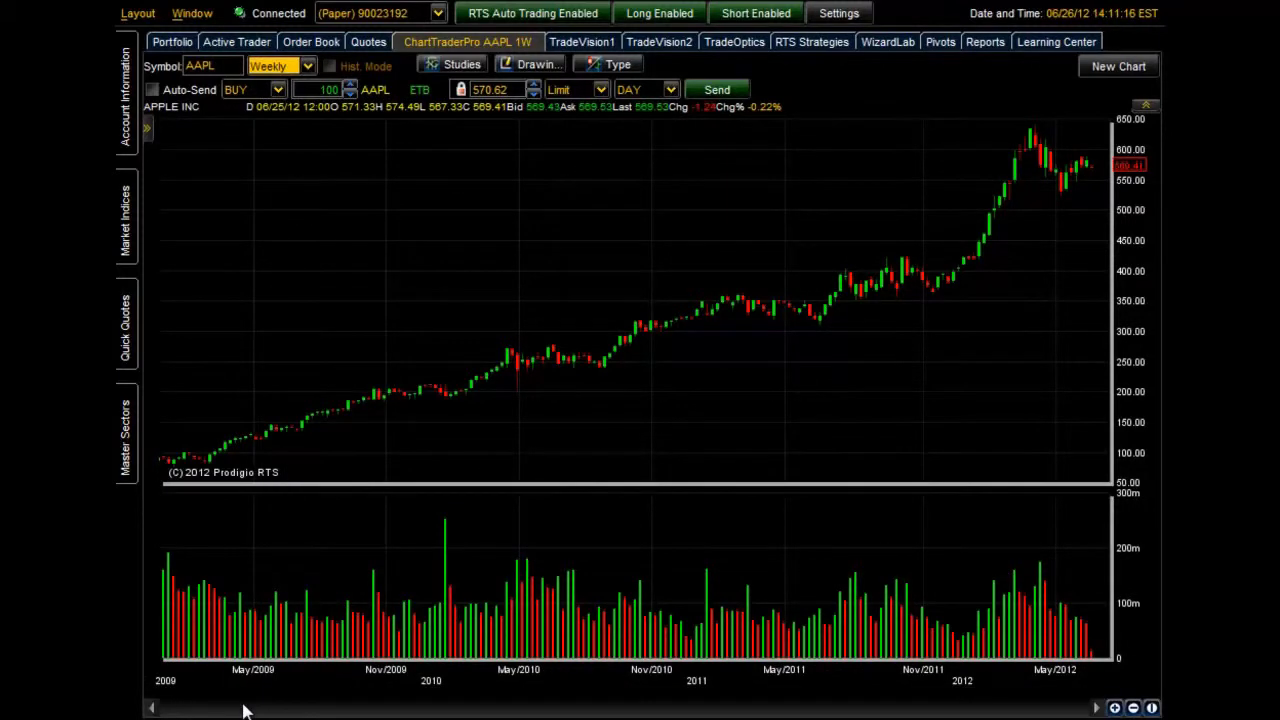
{"action": "left_click", "coordinate": [309, 66]}
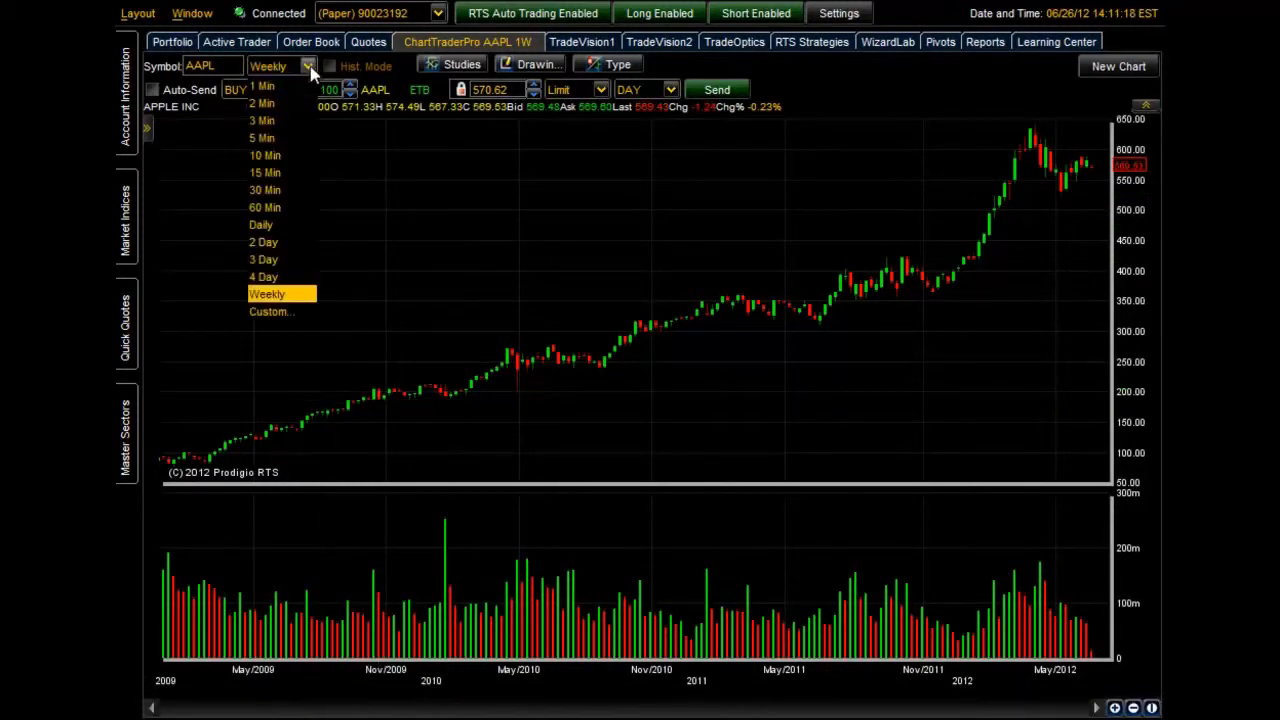
{"action": "left_click", "coordinate": [280, 137]}
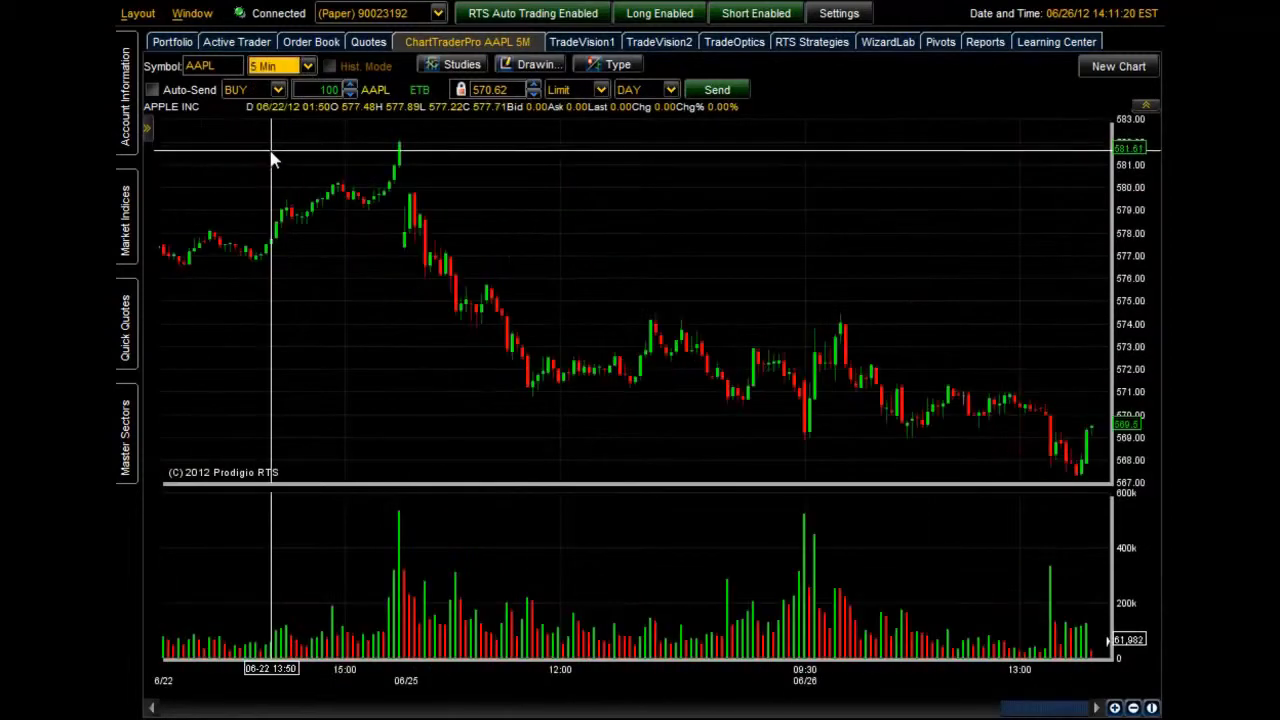
Zoom in ten times to show the 06/26 session from about 10:00 to 14:00.
{"action": "left_click", "coordinate": [1115, 708]}
{"action": "left_click", "coordinate": [1115, 708]}
{"action": "left_click", "coordinate": [1115, 708]}
{"action": "left_click", "coordinate": [1115, 708]}
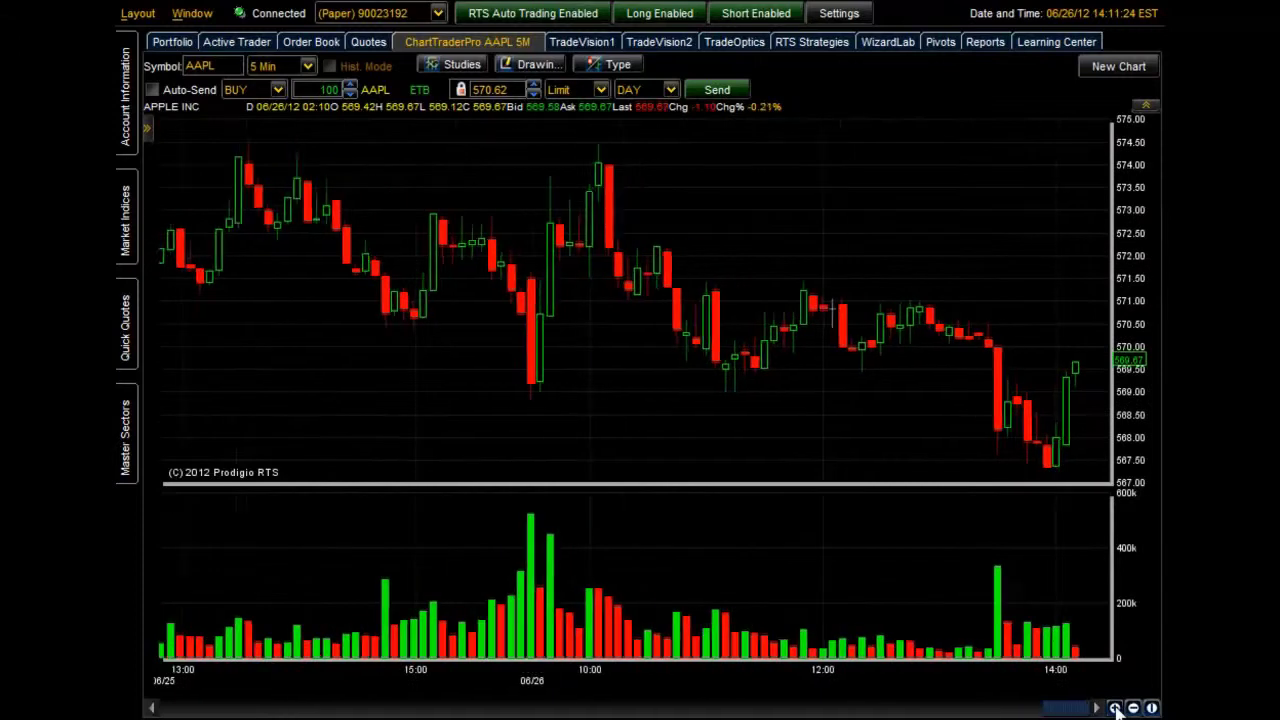
{"action": "left_click", "coordinate": [1115, 708]}
{"action": "left_click", "coordinate": [1115, 708]}
{"action": "left_click", "coordinate": [1115, 708]}
{"action": "left_click", "coordinate": [1115, 708]}
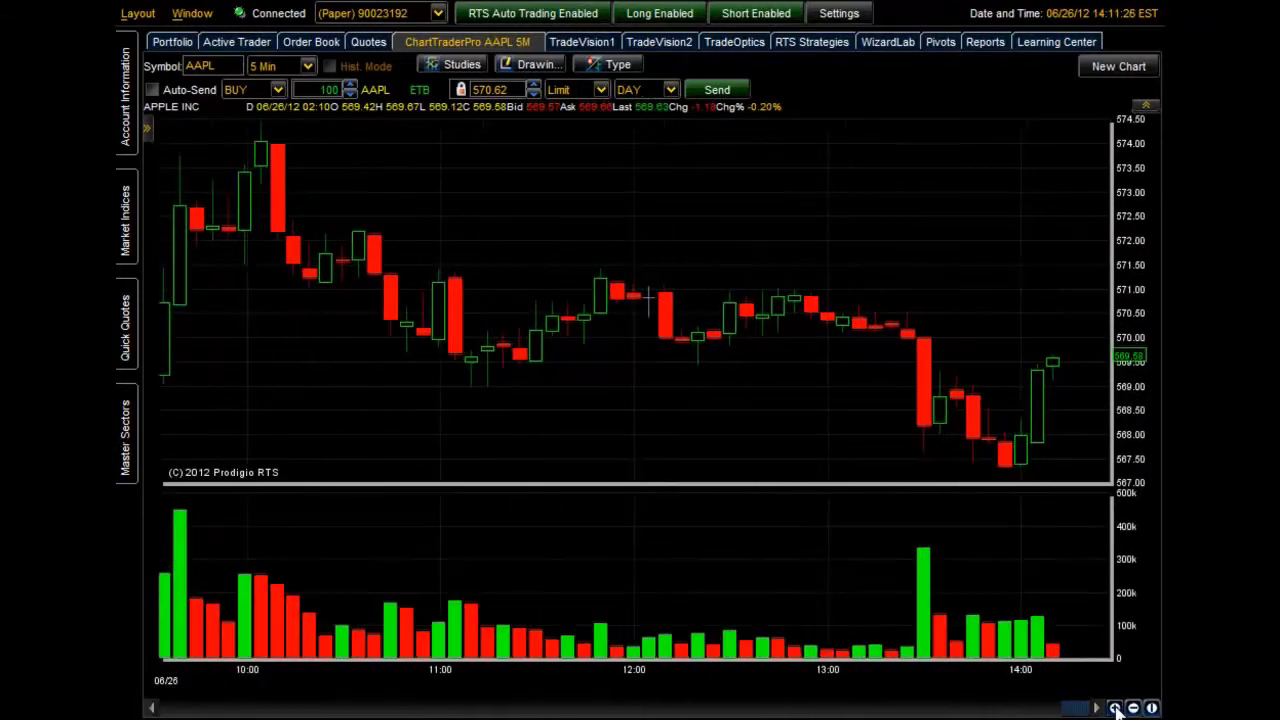
{"action": "left_click", "coordinate": [1115, 708]}
{"action": "left_click", "coordinate": [1115, 708]}
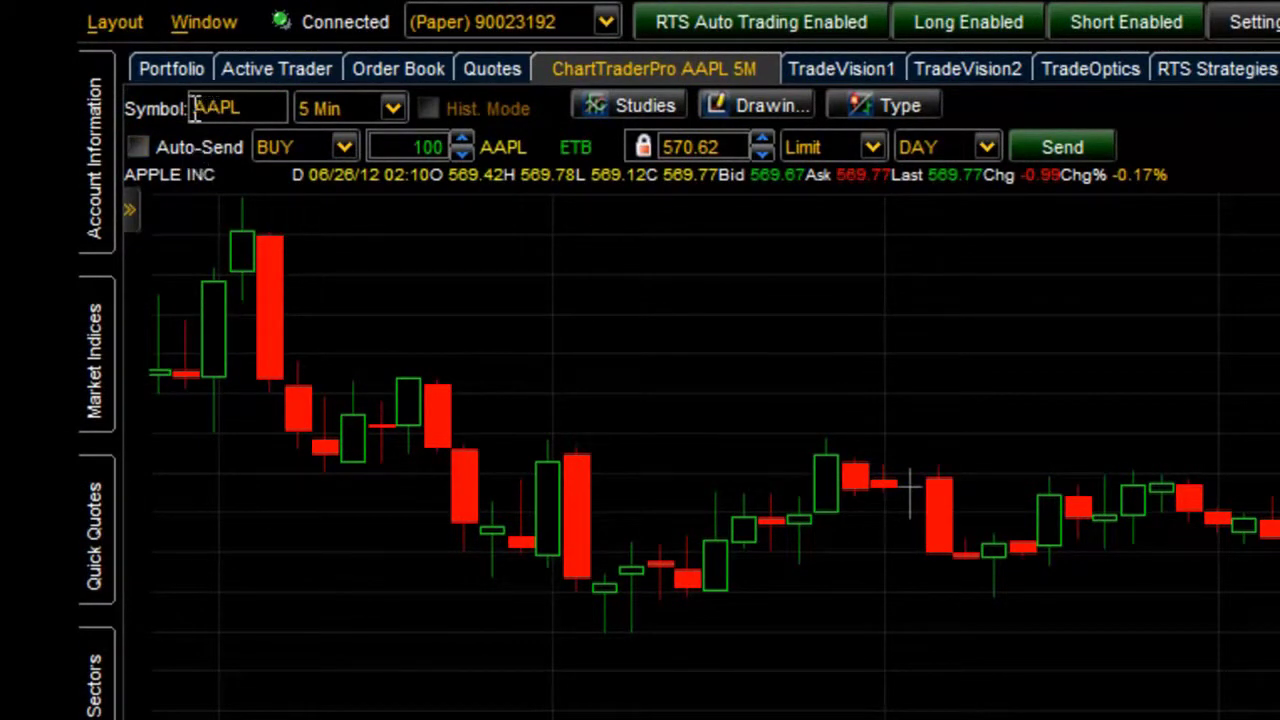
Keep the AAPL order side as BUY and raise the quantity to 500.
{"action": "left_click_drag", "start_coordinate": [190, 107], "coordinate": [282, 108]}
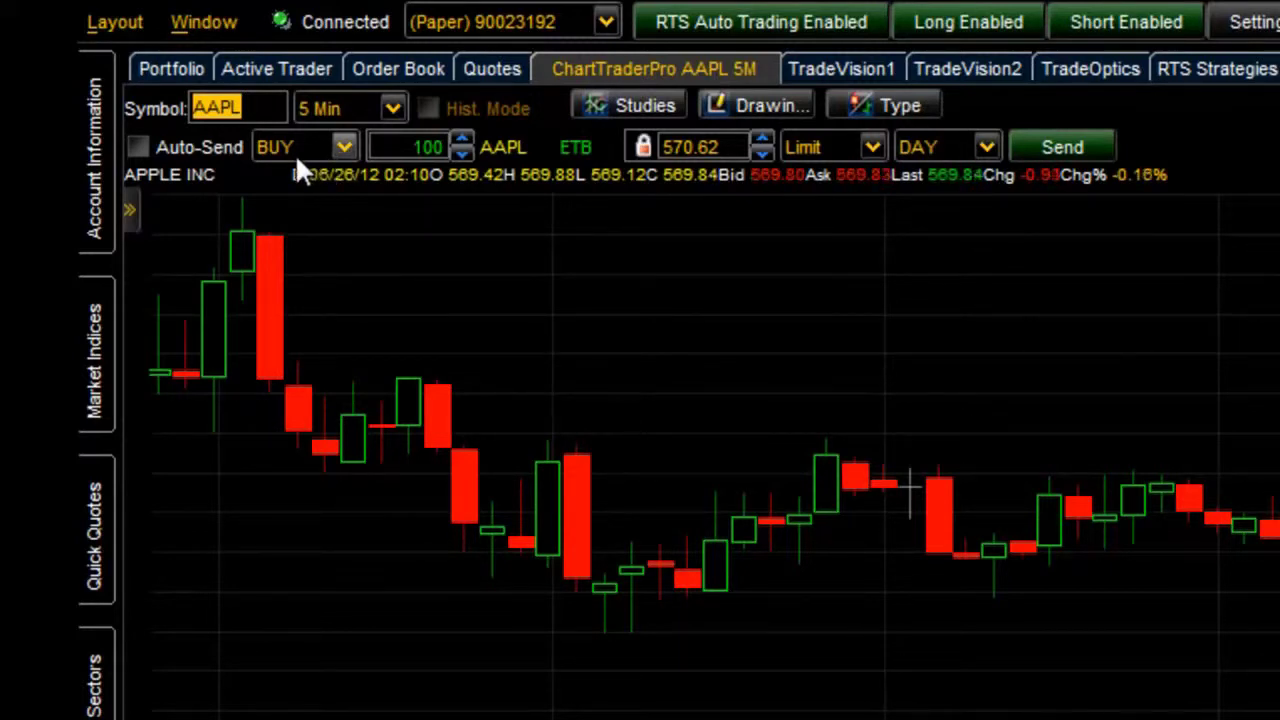
{"action": "left_click", "coordinate": [337, 150]}
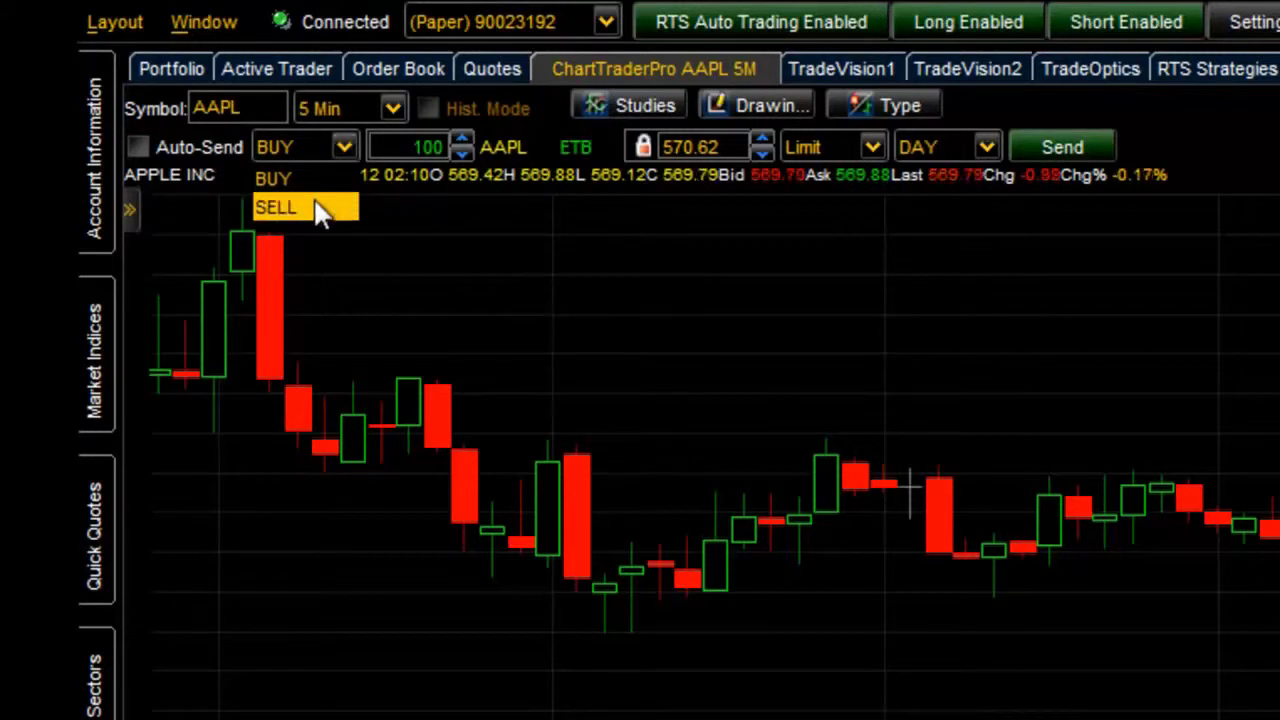
{"action": "left_click", "coordinate": [337, 147]}
{"action": "left_click", "coordinate": [461, 152]}
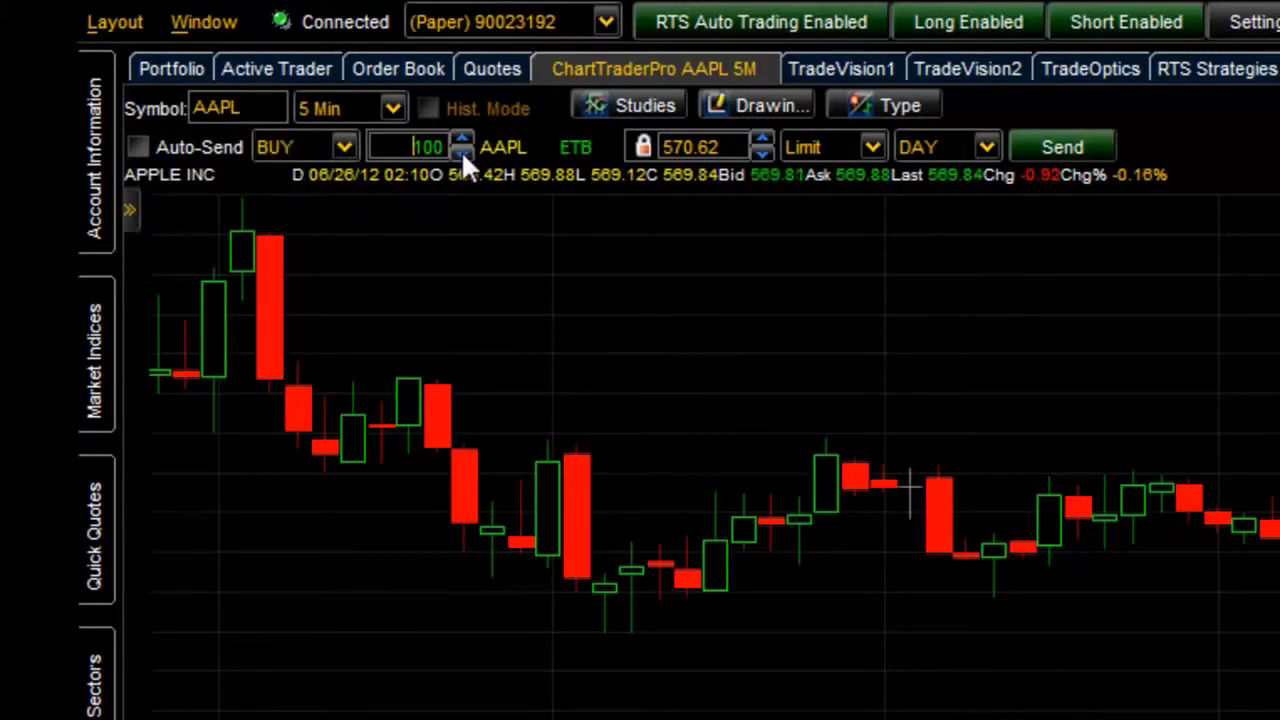
{"action": "left_click", "coordinate": [463, 140]}
{"action": "left_click", "coordinate": [464, 139]}
{"action": "left_click", "coordinate": [464, 139]}
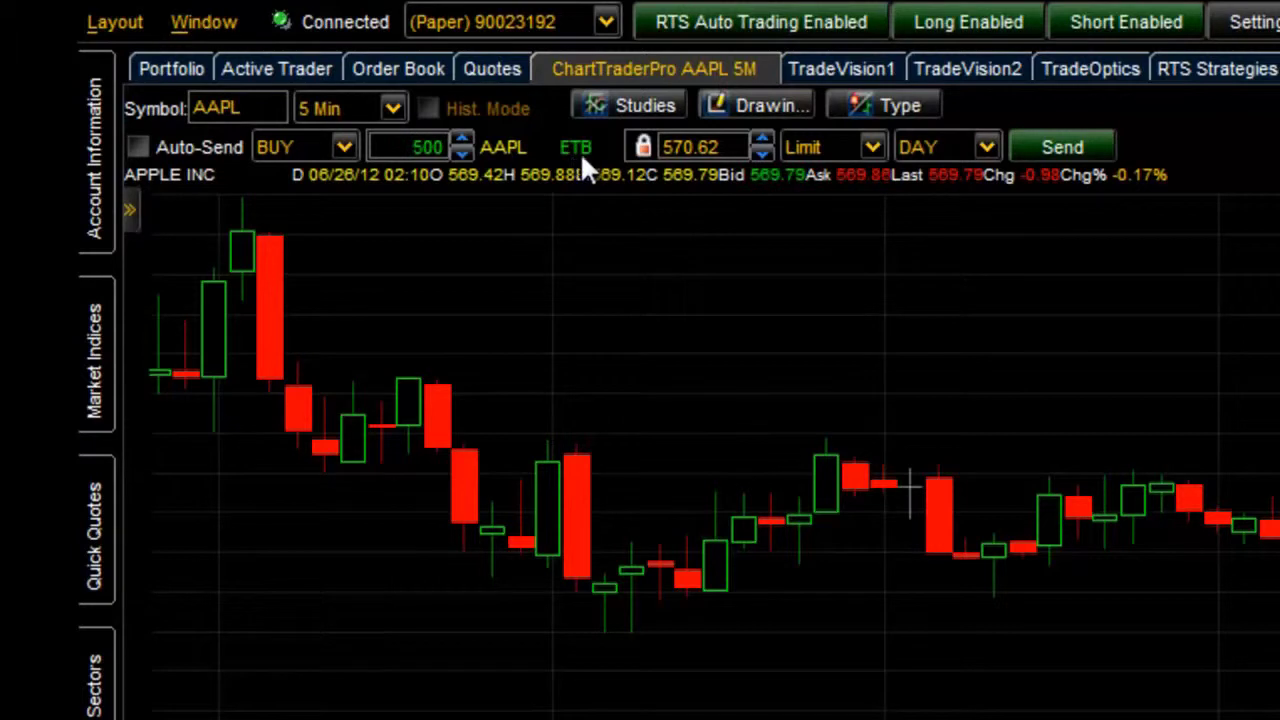
Unlock the 571.91 limit price, keeping Limit order type and DAY time in force.
{"action": "left_click", "coordinate": [641, 150]}
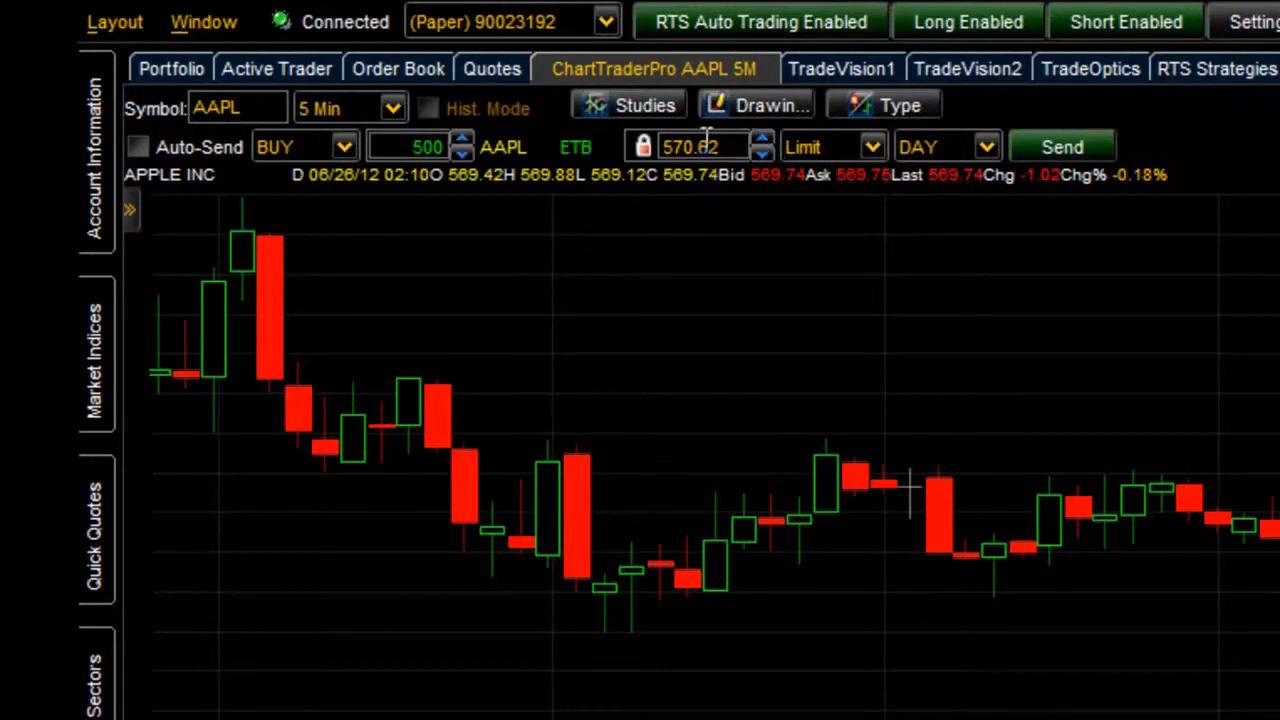
{"action": "left_click", "coordinate": [872, 147]}
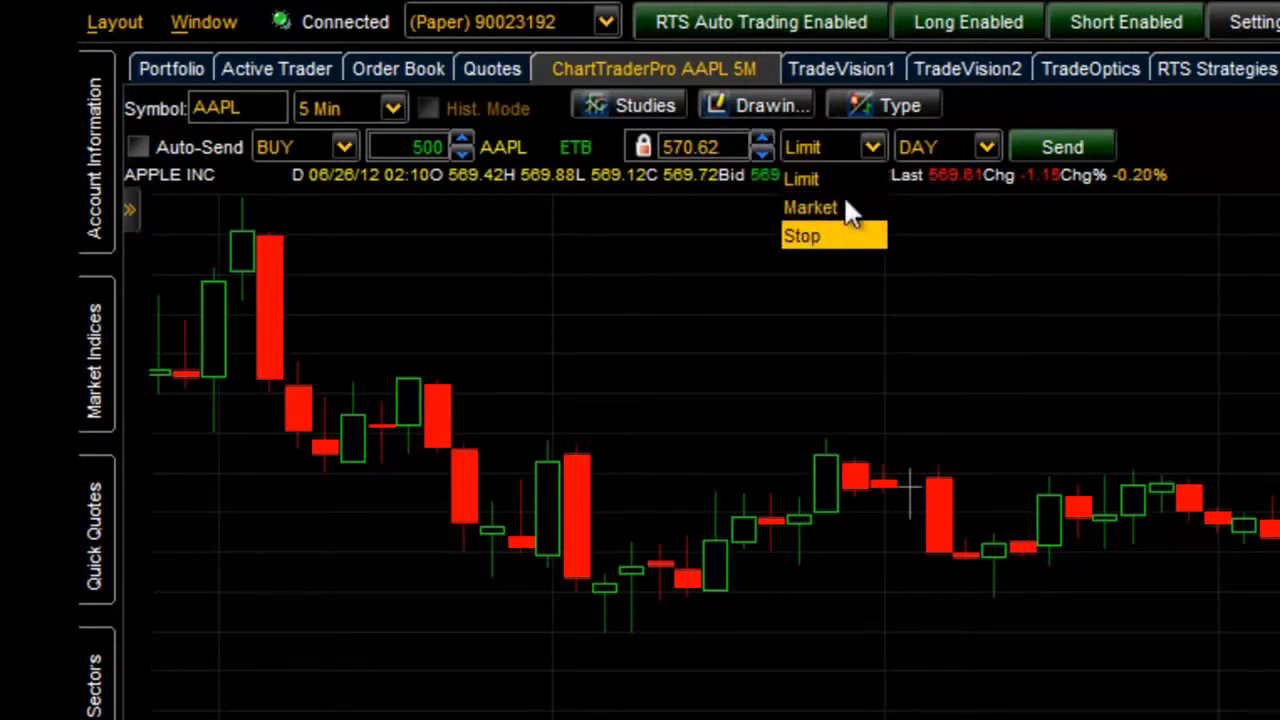
{"action": "left_click", "coordinate": [855, 182]}
{"action": "left_click", "coordinate": [989, 148]}
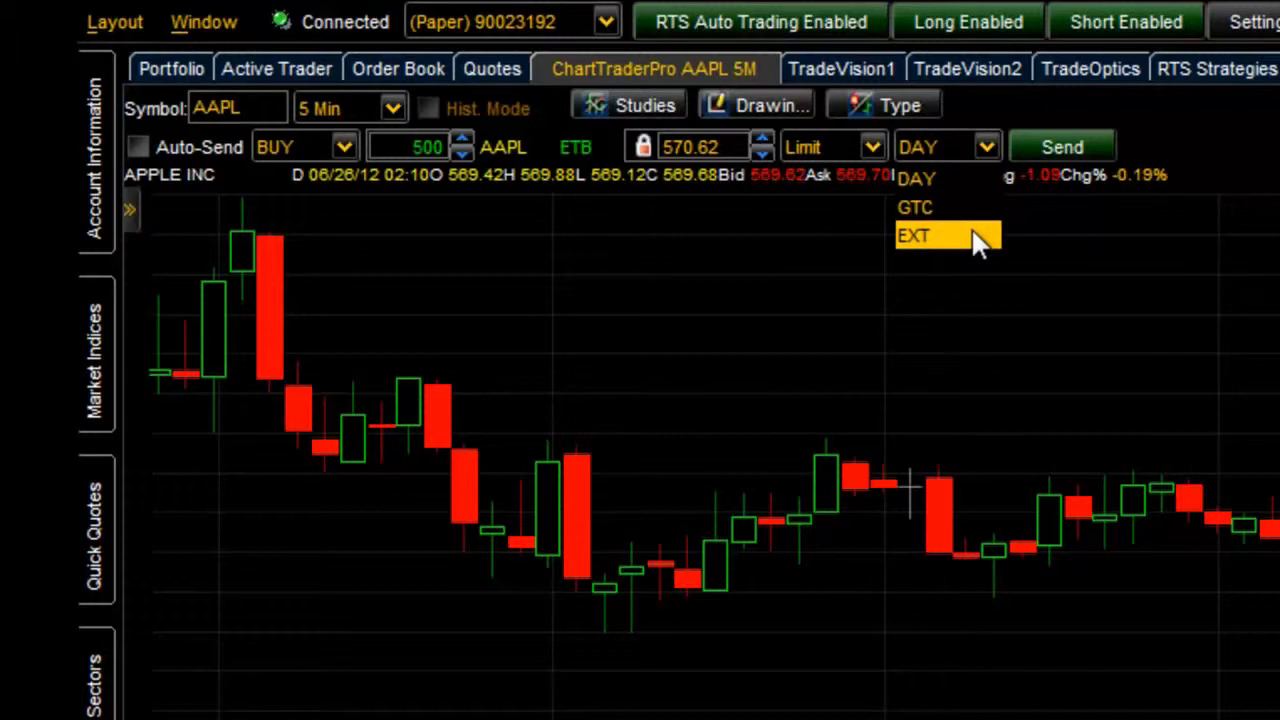
{"action": "left_click", "coordinate": [986, 145]}
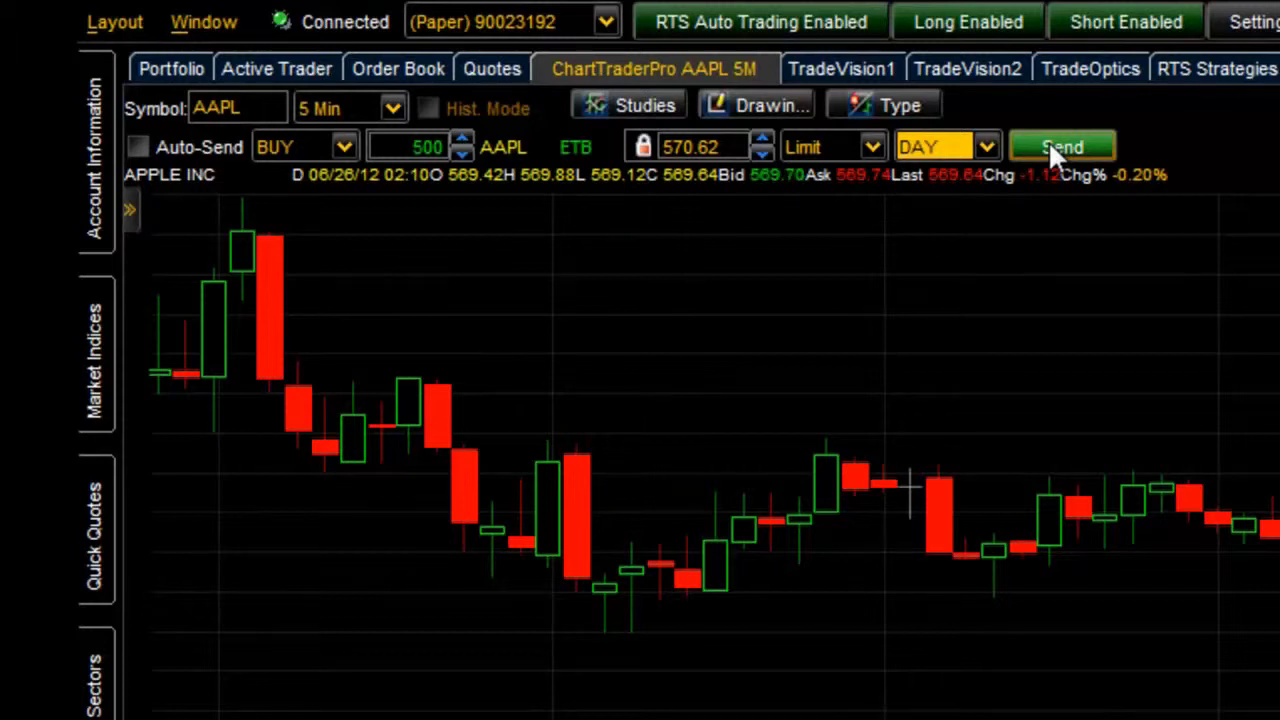
{"action": "left_click", "coordinate": [1077, 143]}
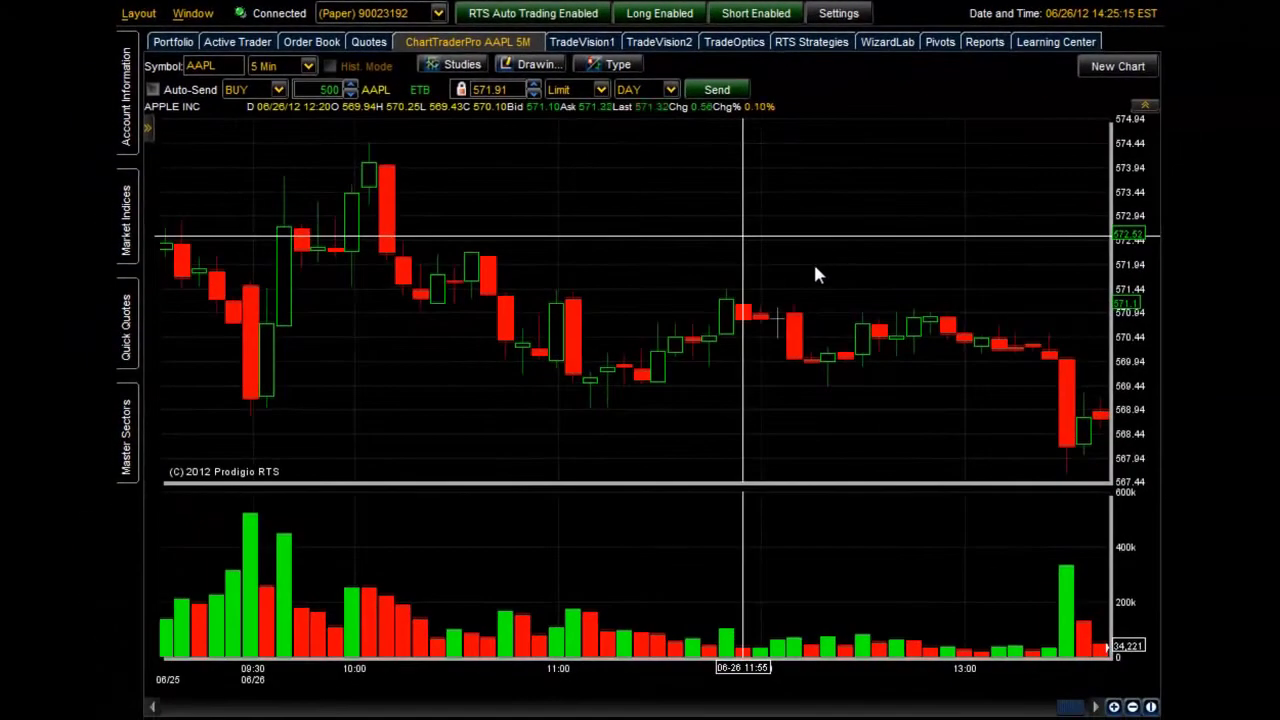
{"action": "mouse_move", "coordinate": [802, 285]}
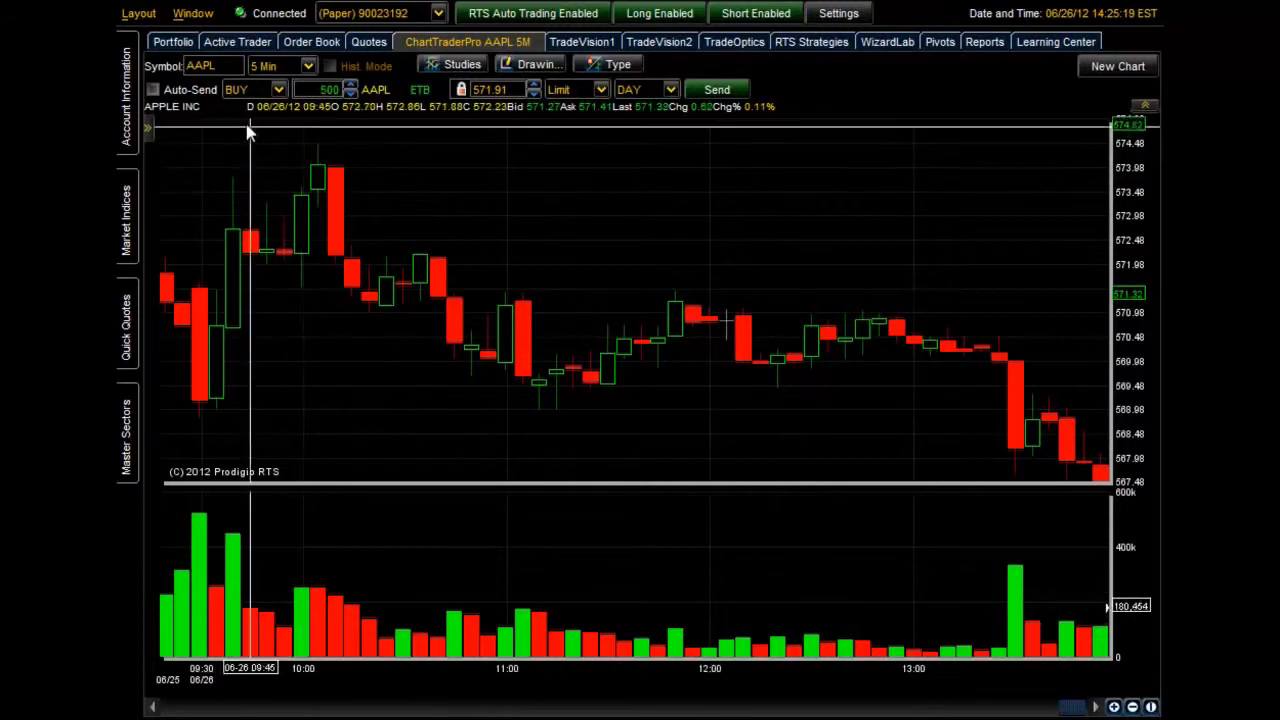
{"action": "left_click", "coordinate": [230, 68]}
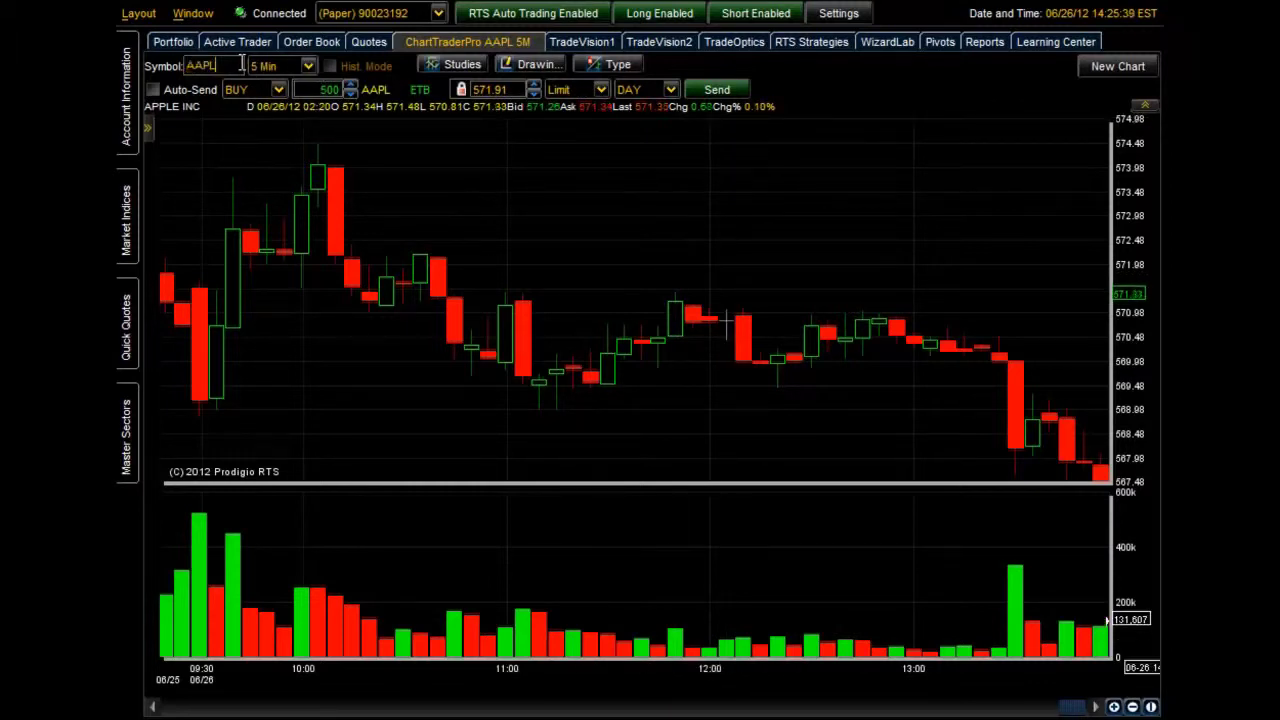
{"action": "type", "text": "F"}
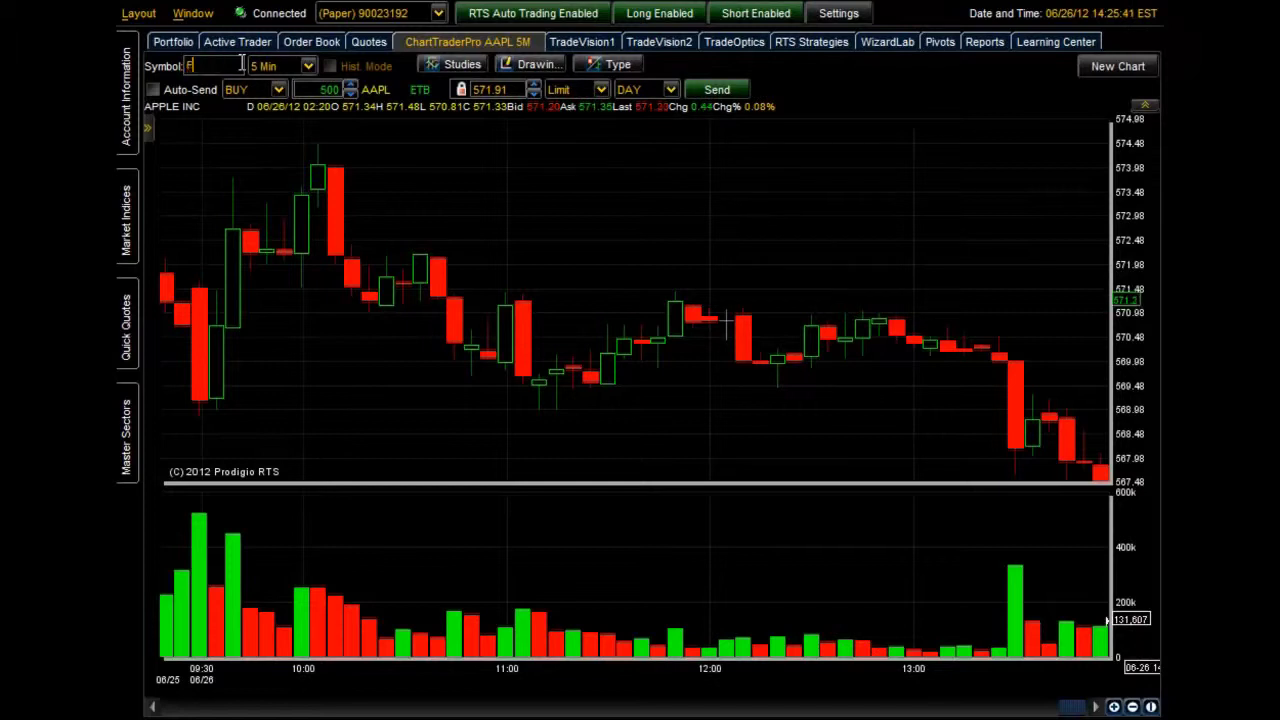
{"action": "type", "text": "B"}
{"action": "key", "text": "Return"}
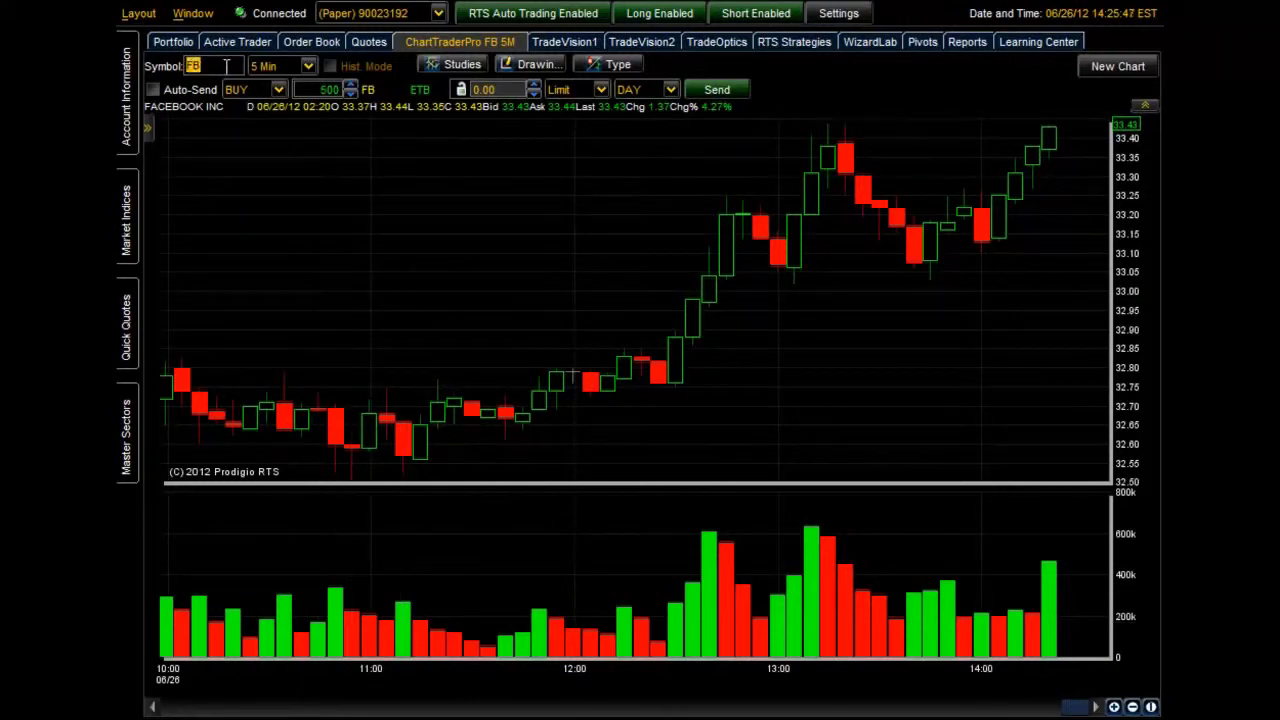
{"action": "type", "text": "AAPL"}
{"action": "key", "text": "Return"}
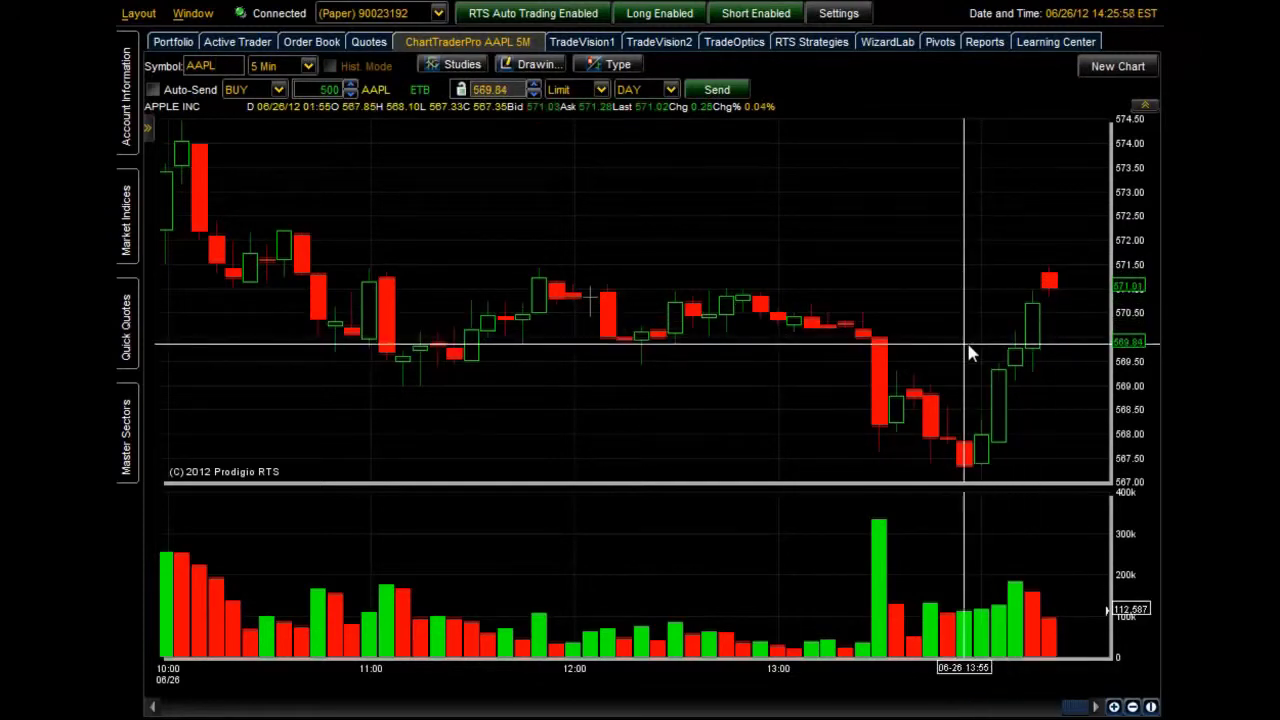
{"action": "mouse_move", "coordinate": [968, 348]}
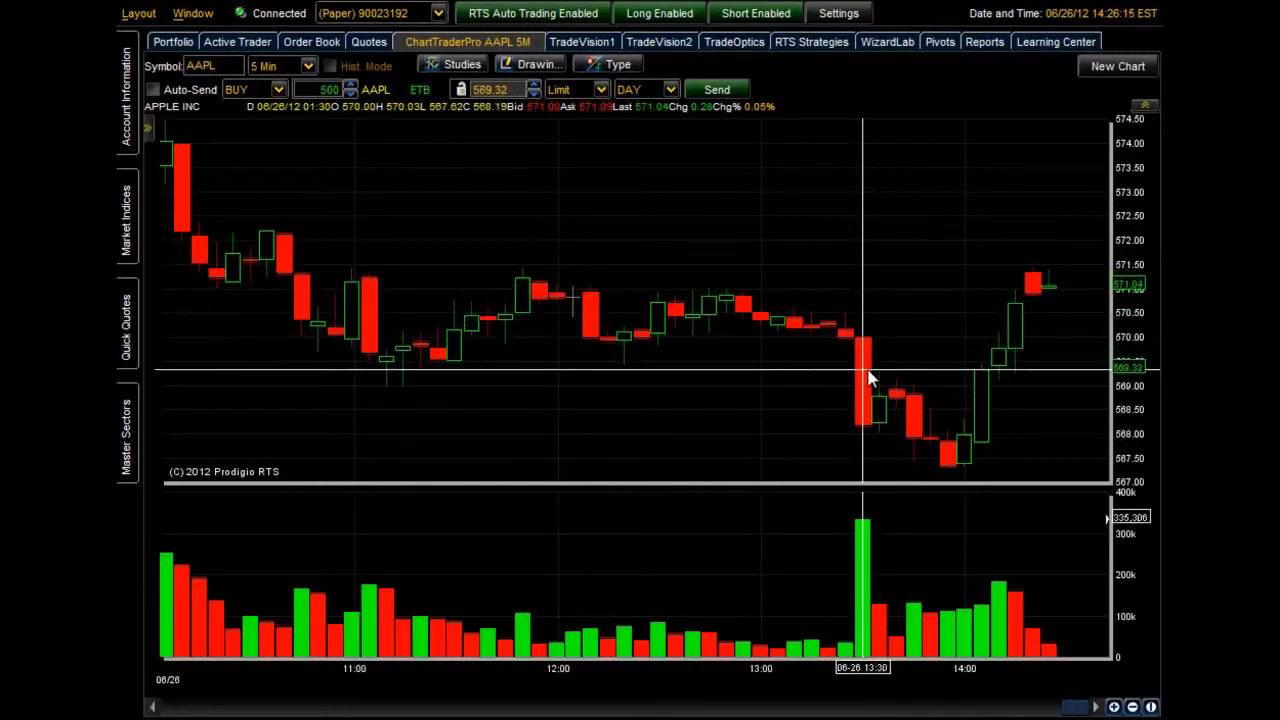
{"action": "mouse_move", "coordinate": [868, 379]}
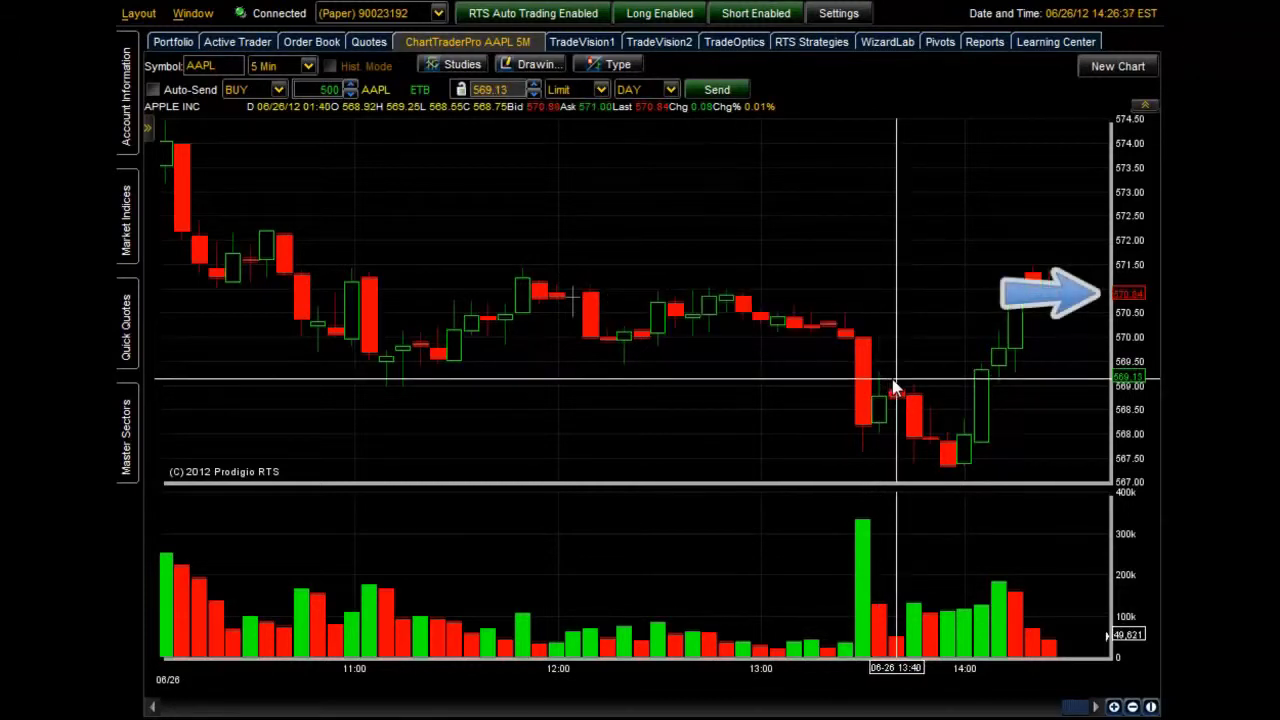
{"action": "mouse_move", "coordinate": [896, 388]}
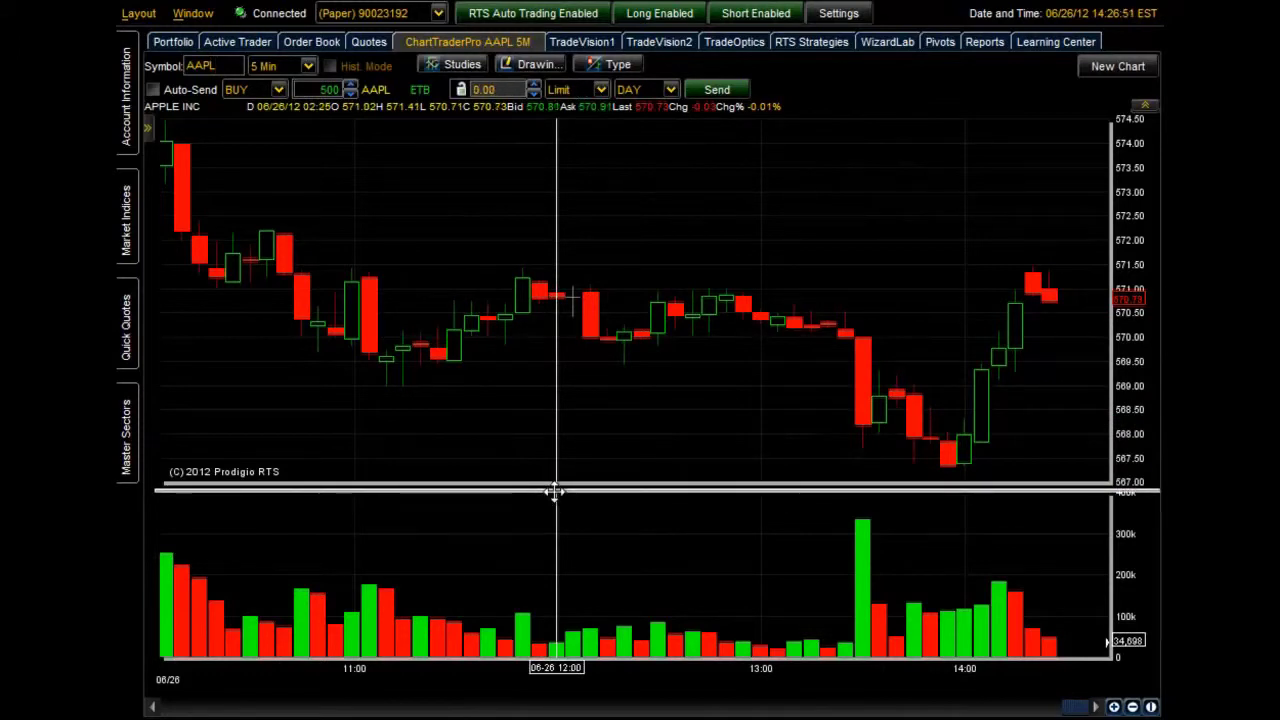
Drag the price–volume divider downward so the price pane grows and volume shrinks.
{"action": "left_click_drag", "start_coordinate": [555, 492], "coordinate": [522, 531]}
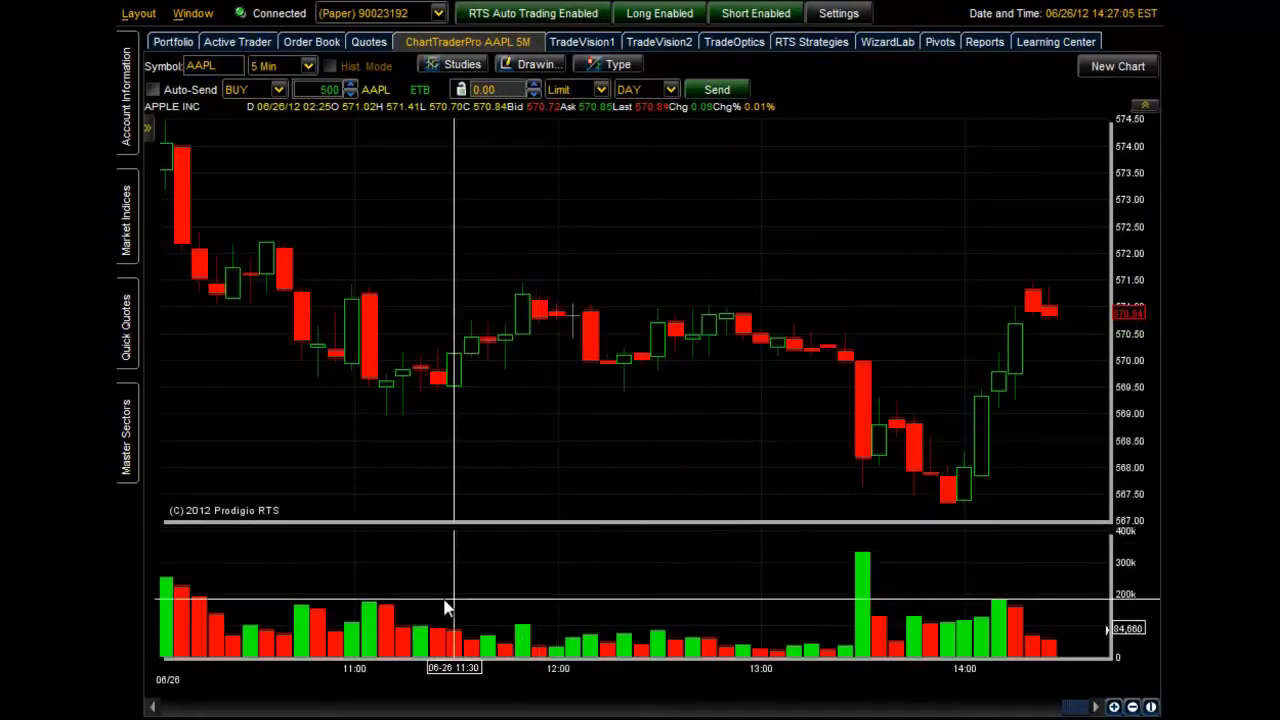
{"action": "left_click", "coordinate": [149, 128]}
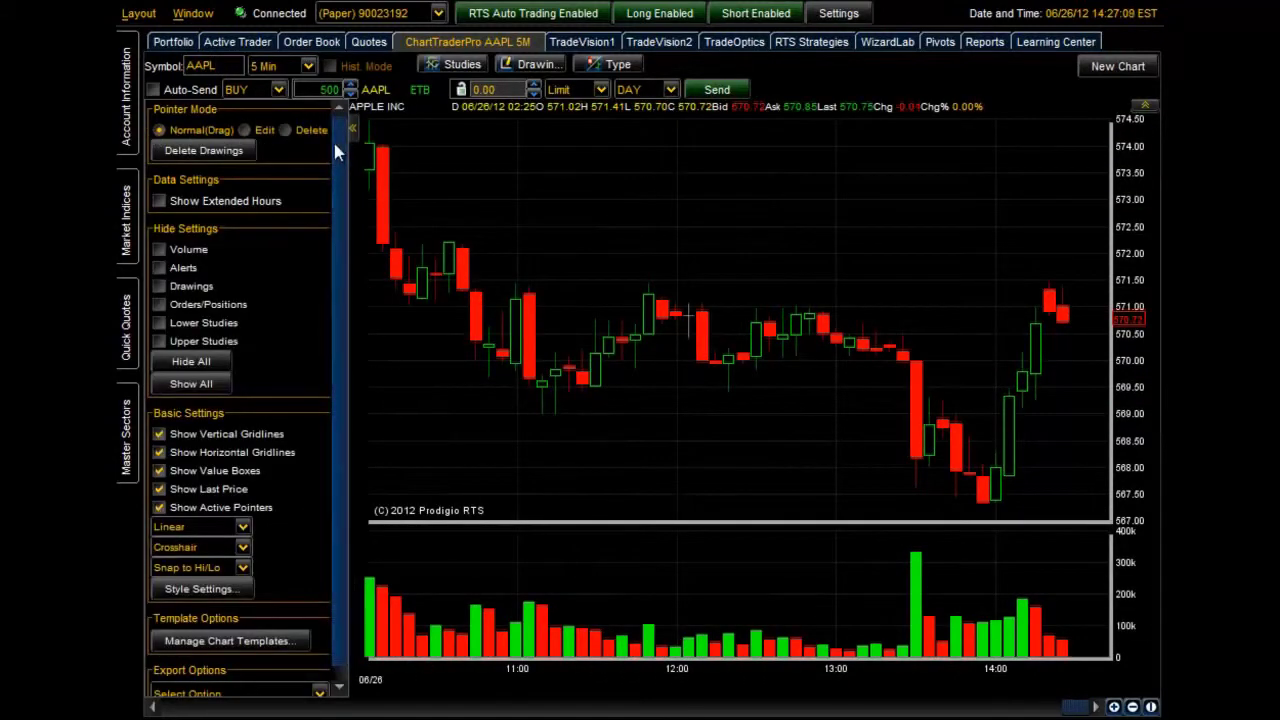
{"action": "scroll", "coordinate": [345, 171], "scroll_direction": "down", "scroll_amount": 1}
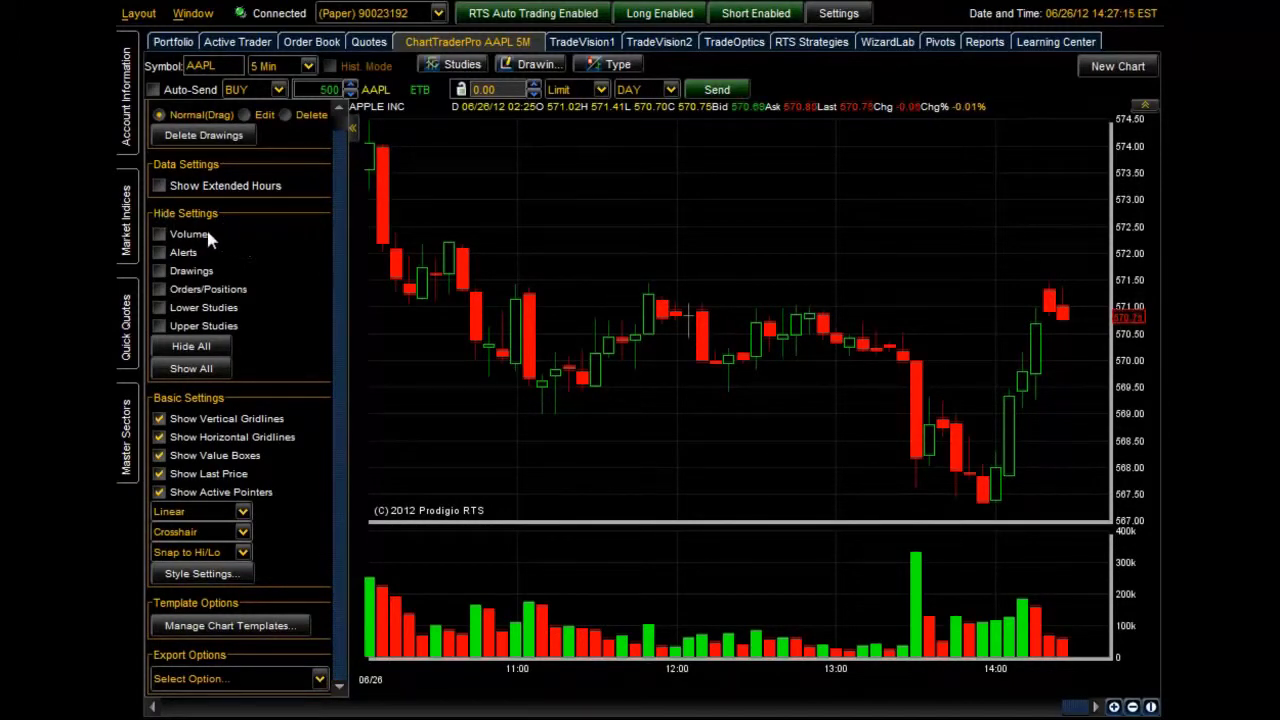
{"action": "left_click", "coordinate": [160, 235]}
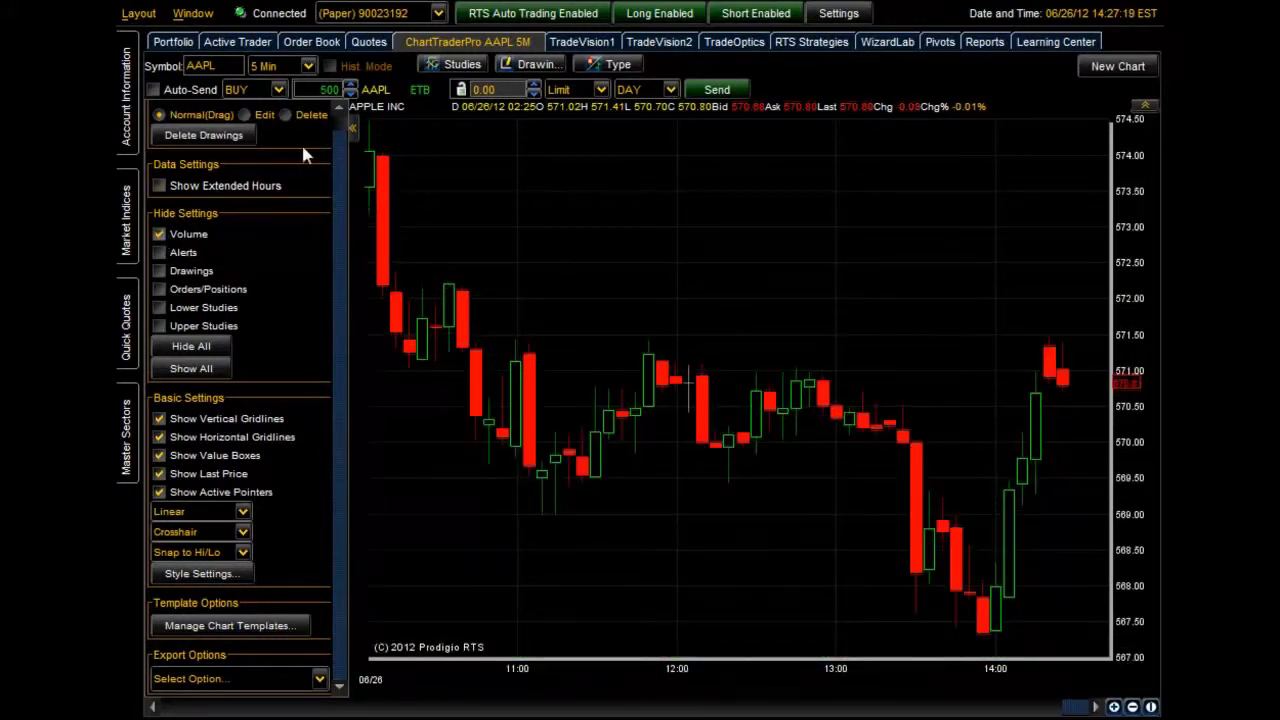
{"action": "left_click", "coordinate": [351, 128]}
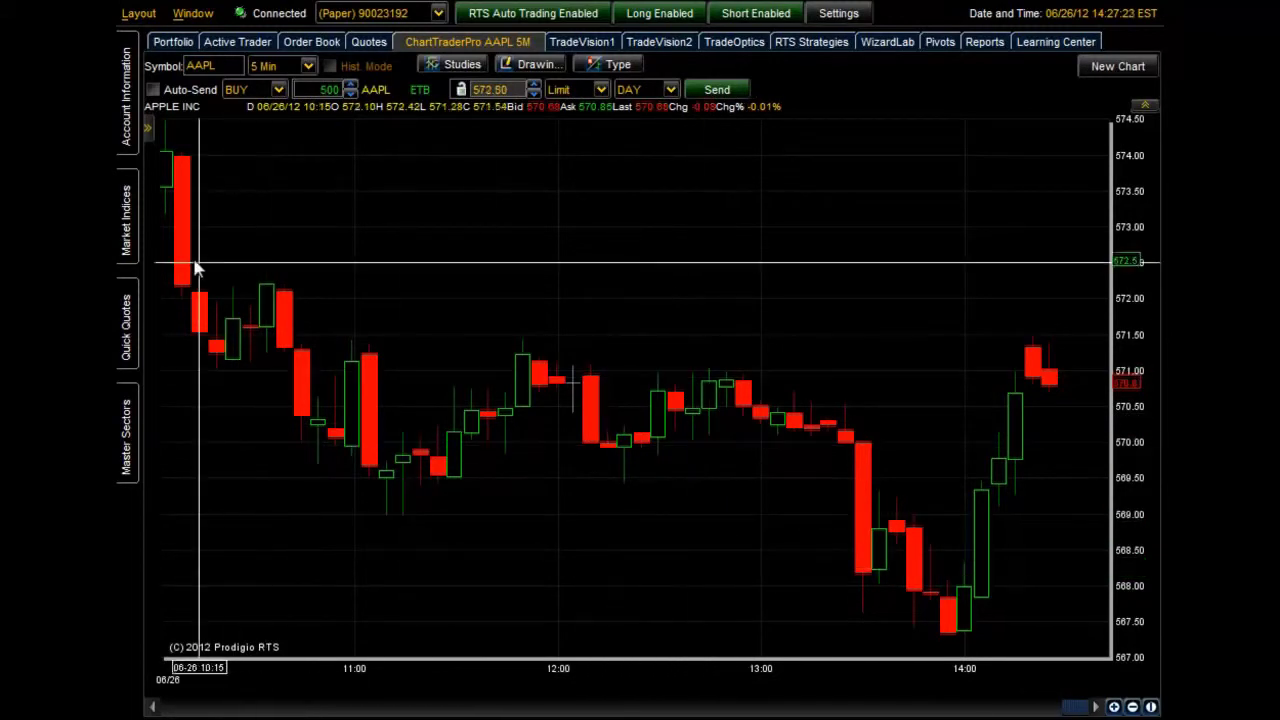
{"action": "left_click", "coordinate": [147, 129]}
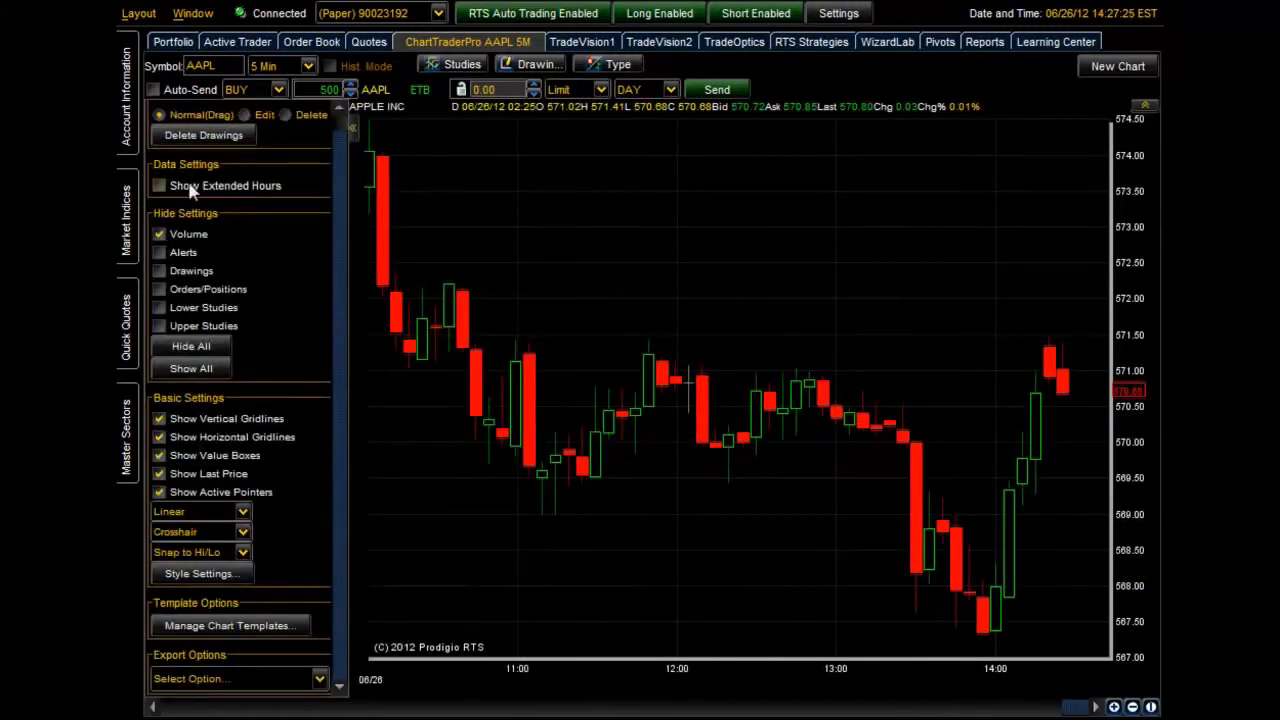
{"action": "left_click", "coordinate": [159, 236]}
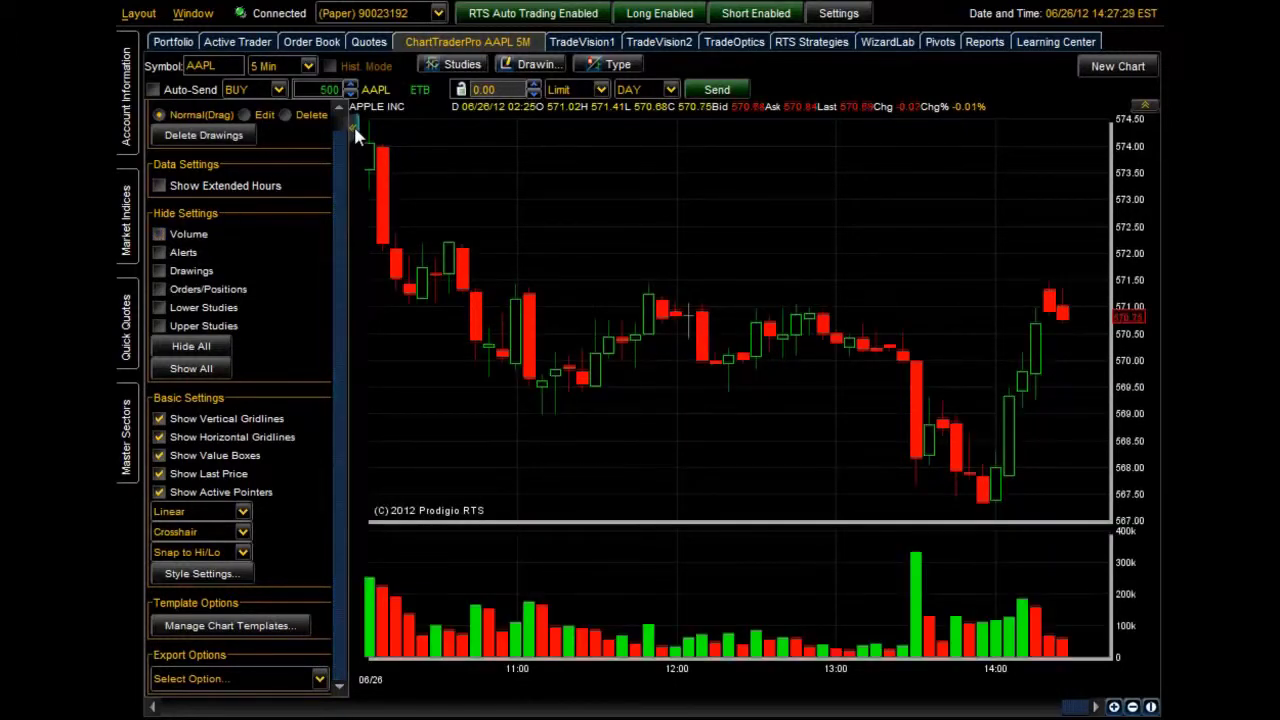
{"action": "left_click", "coordinate": [352, 128]}
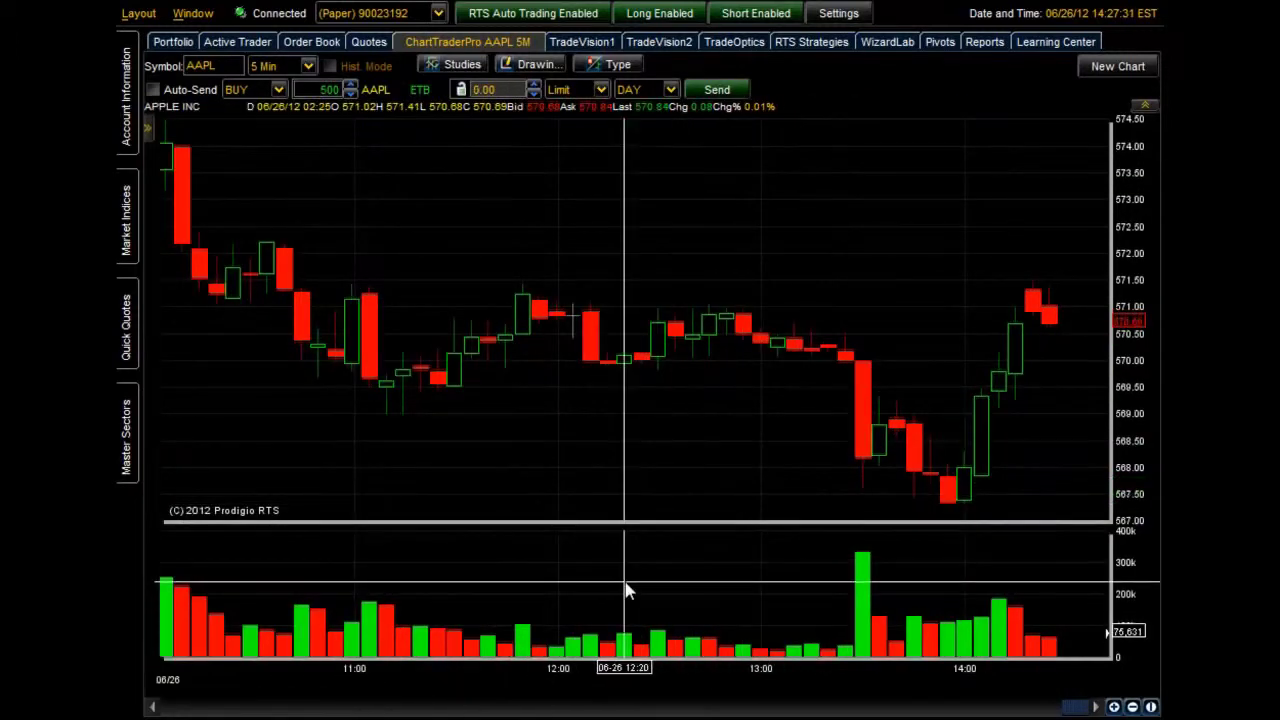
{"action": "mouse_move", "coordinate": [624, 591]}
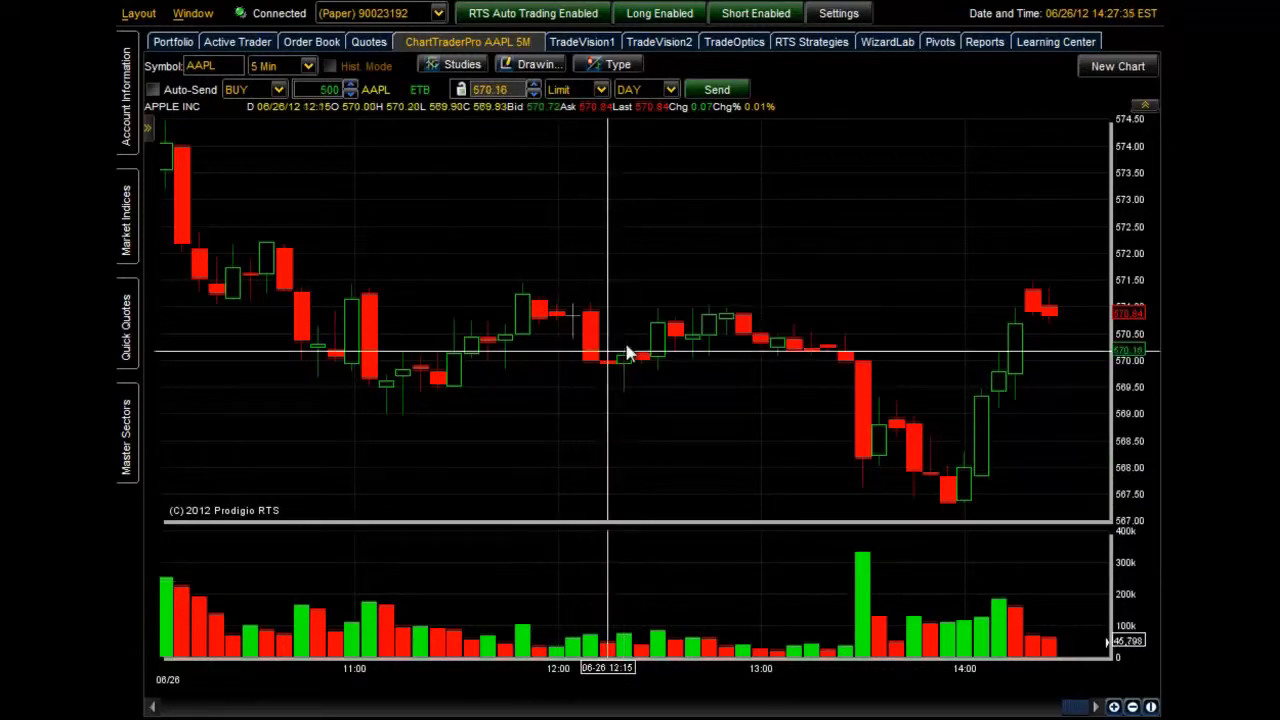
{"action": "left_click", "coordinate": [1105, 75]}
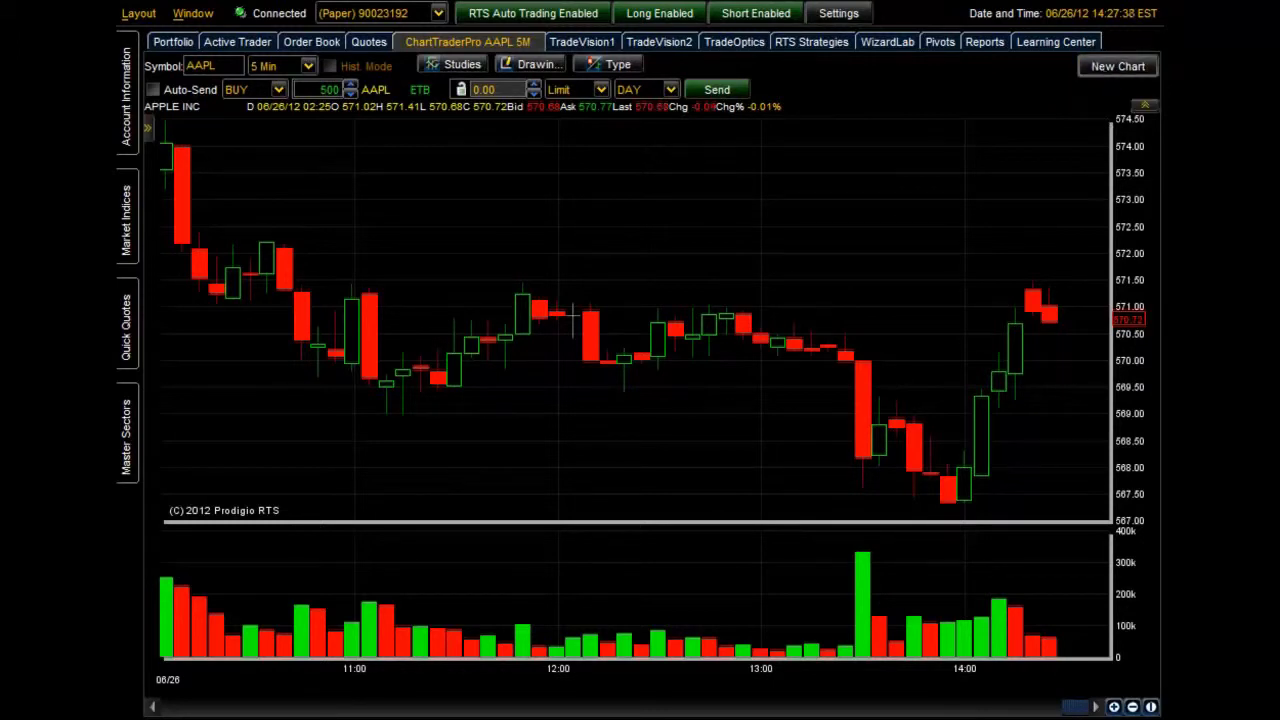
Load the CAT symbol into the new 1-minute chart window.
{"action": "left_click_drag", "start_coordinate": [464, 180], "coordinate": [773, 148]}
{"action": "left_click", "coordinate": [555, 199]}
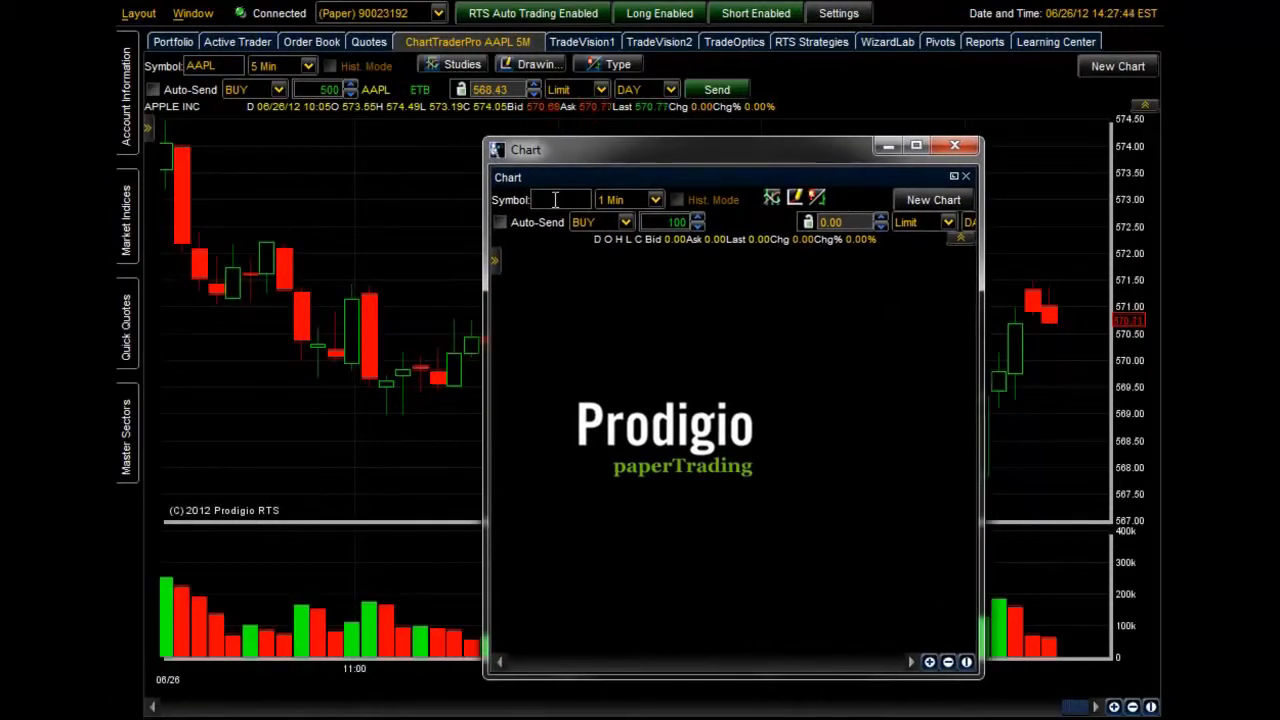
{"action": "type", "text": "CAT"}
{"action": "key", "text": "Return"}
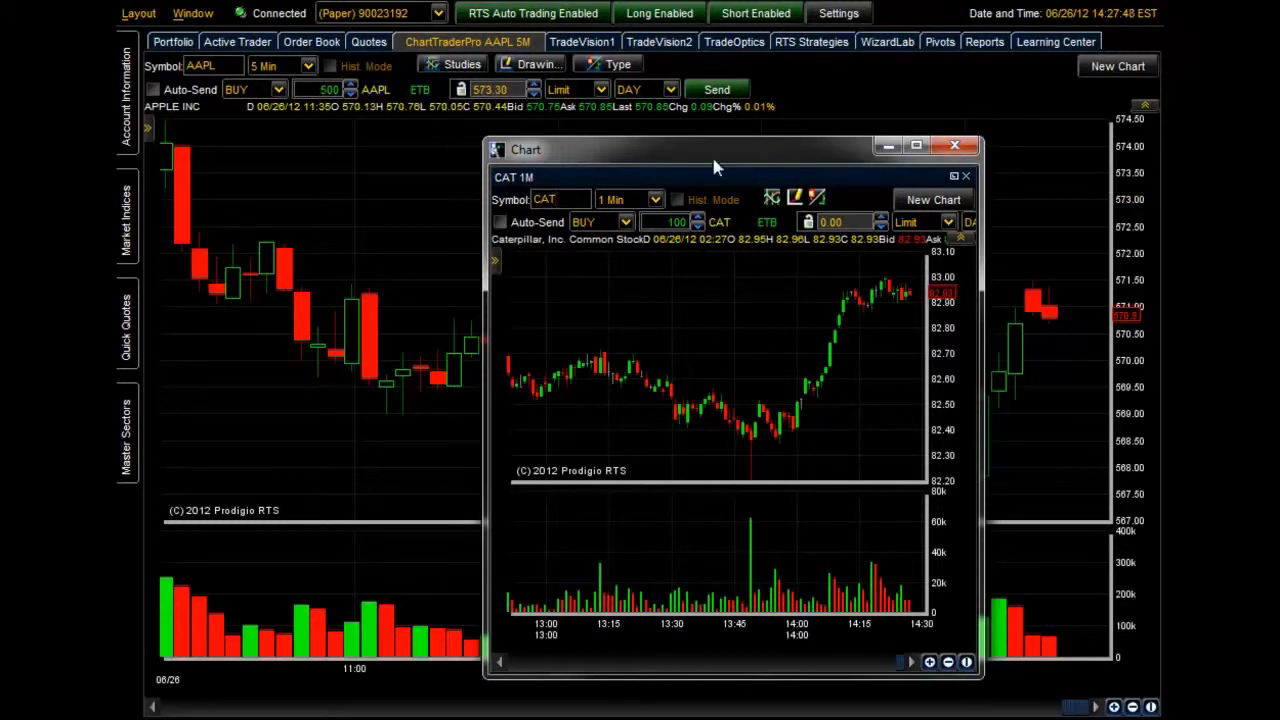
Widen the CAT chart window and drag it up and away from the AAPL chart.
{"action": "left_click_drag", "start_coordinate": [981, 677], "coordinate": [1143, 677]}
{"action": "left_click_drag", "start_coordinate": [772, 153], "coordinate": [704, 104]}
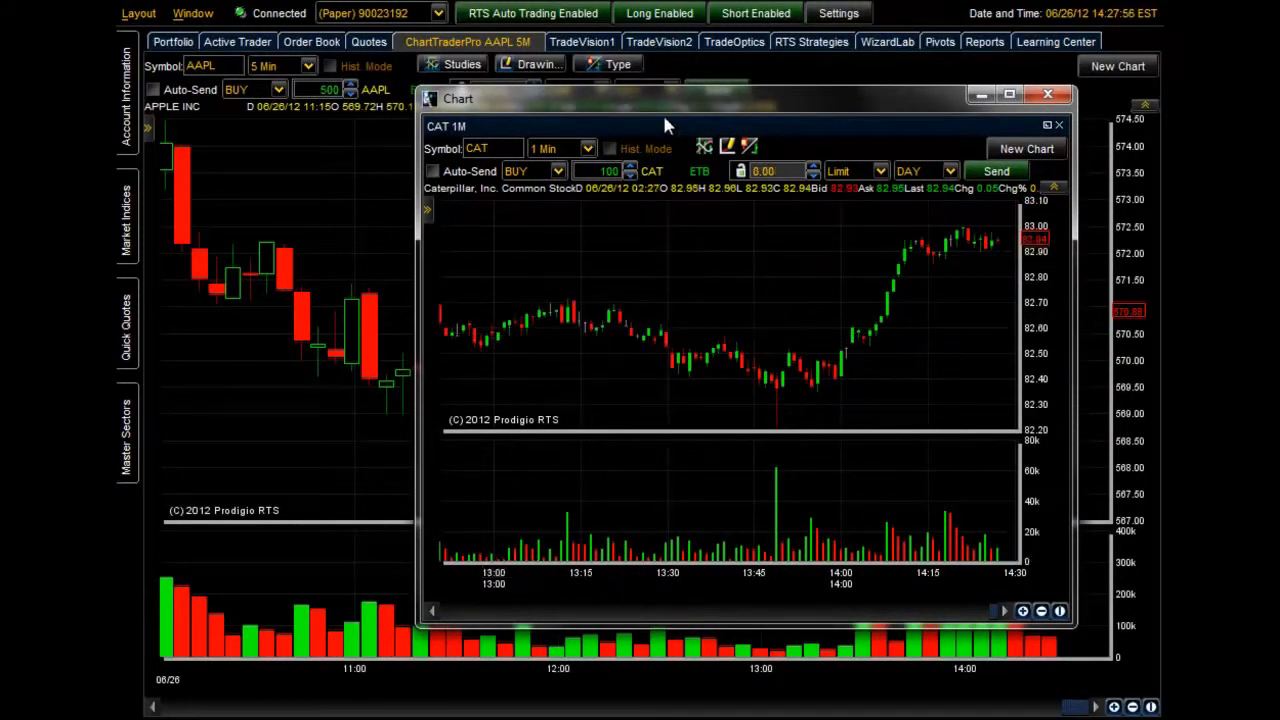
{"action": "left_click_drag", "start_coordinate": [665, 100], "coordinate": [717, 0]}
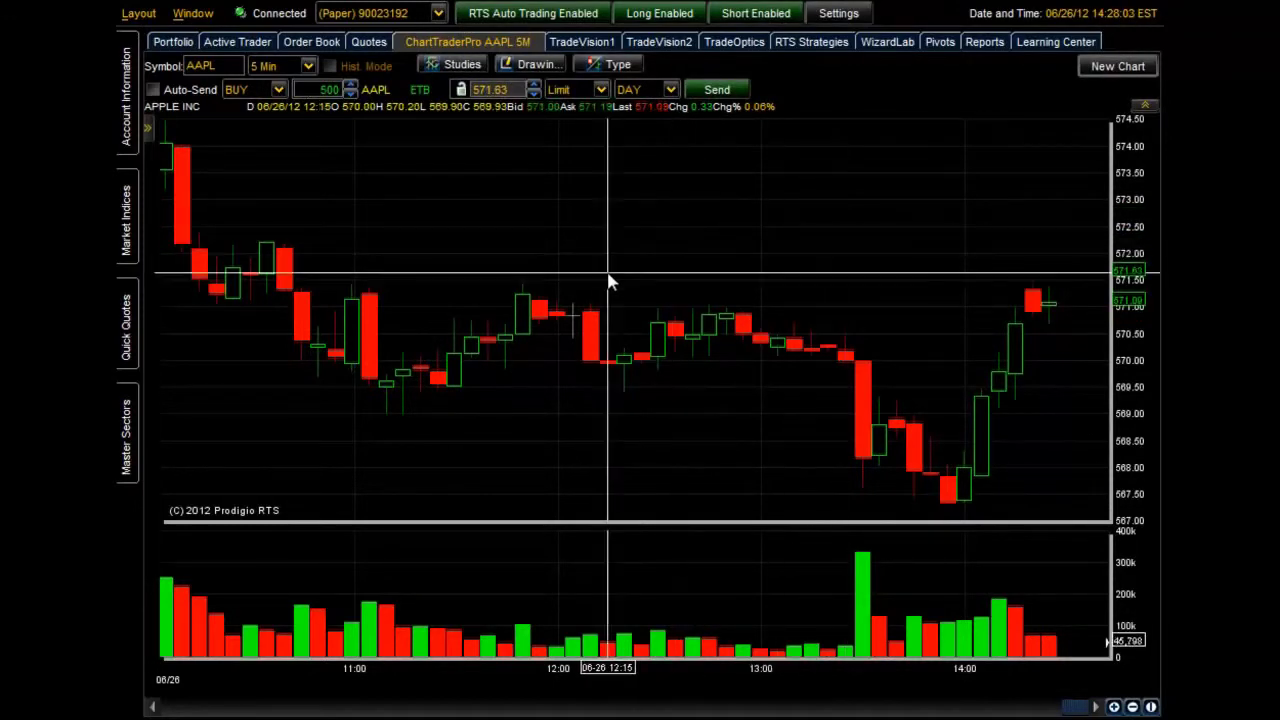
{"action": "mouse_move", "coordinate": [611, 281]}
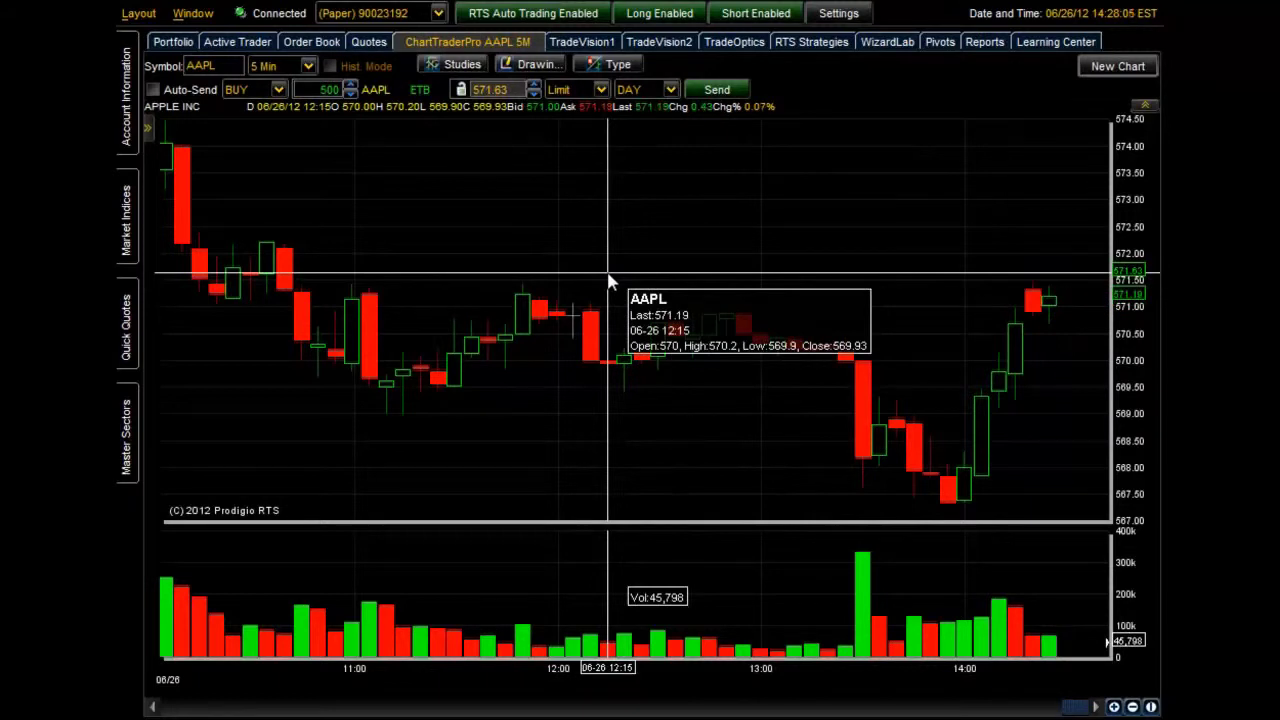